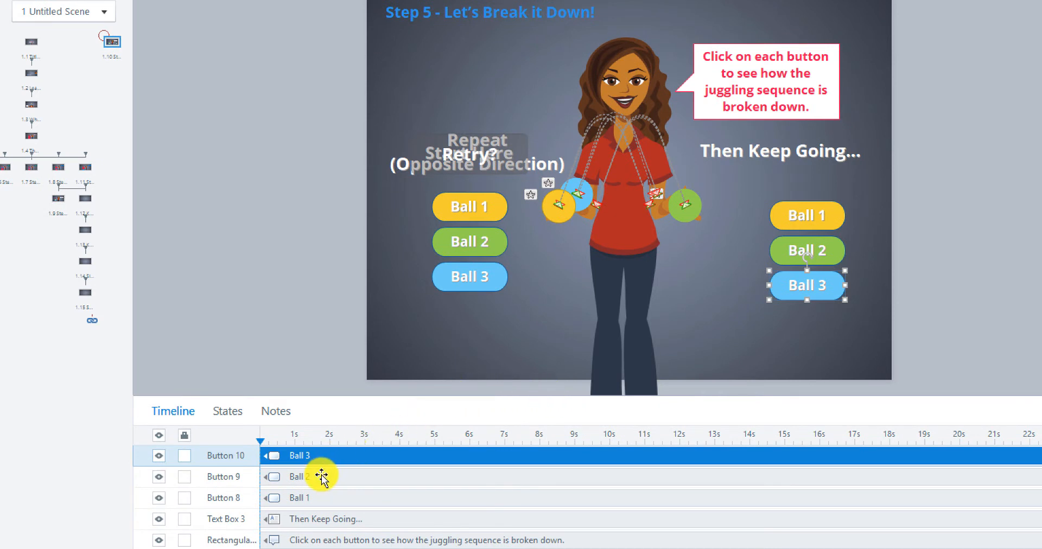
Step: Set the initial state of the right-hand Ball 1 button to Hidden
{"action": "scroll", "coordinate": [322, 477], "scroll_direction": "down", "scroll_amount": 1}
{"action": "scroll", "coordinate": [322, 477], "scroll_direction": "up", "scroll_amount": 1}
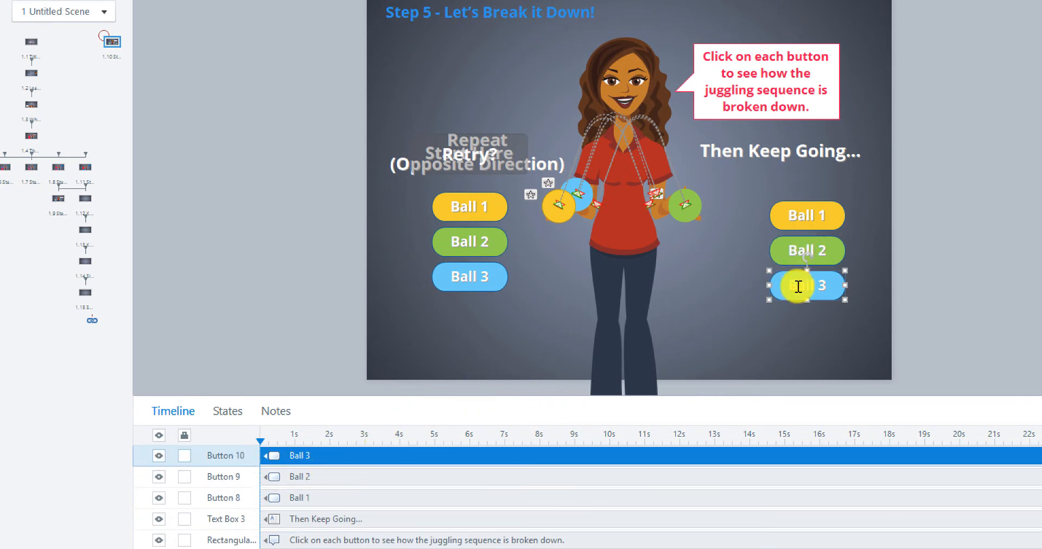
{"action": "left_click", "coordinate": [796, 229]}
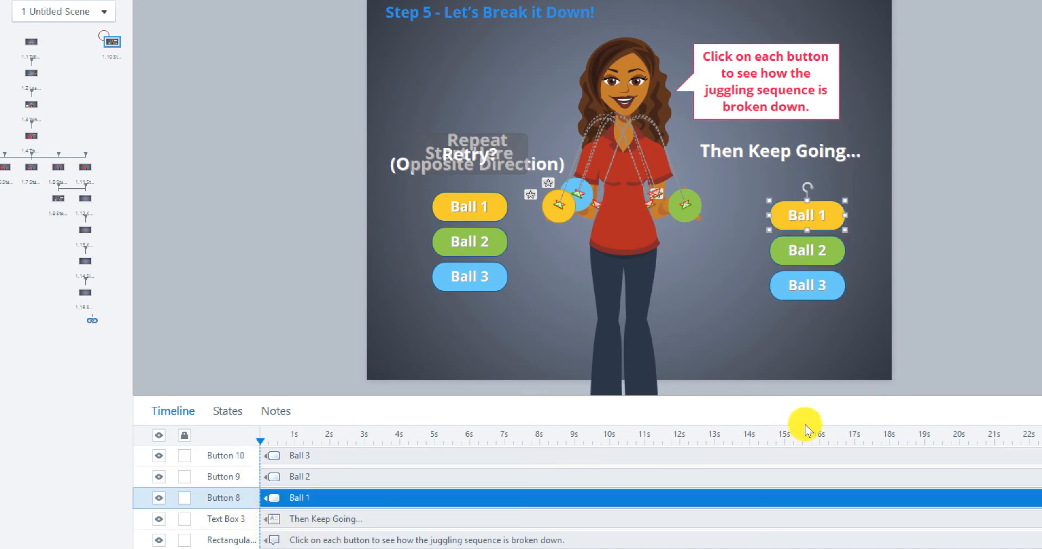
{"action": "left_click", "coordinate": [779, 265]}
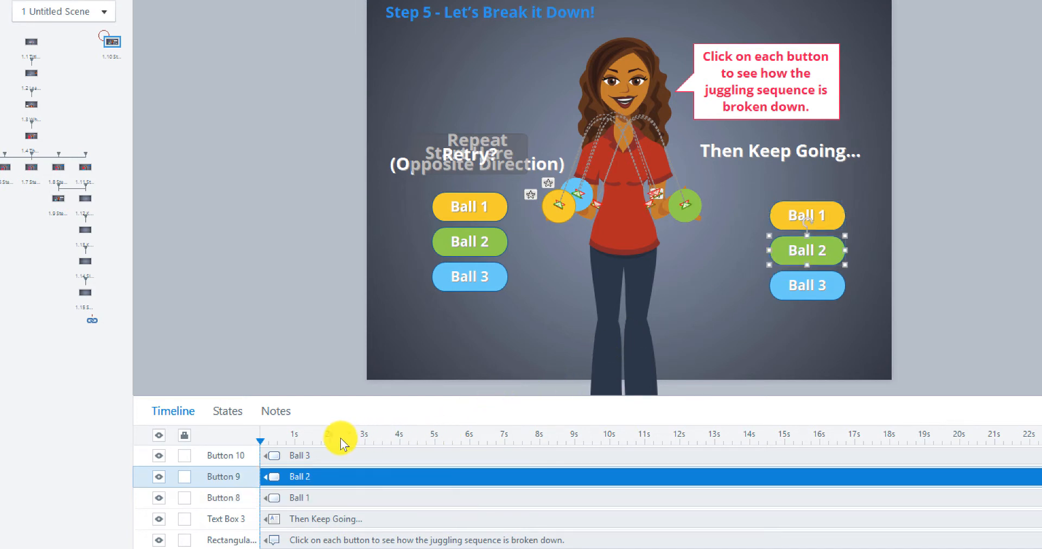
{"action": "left_click", "coordinate": [235, 455]}
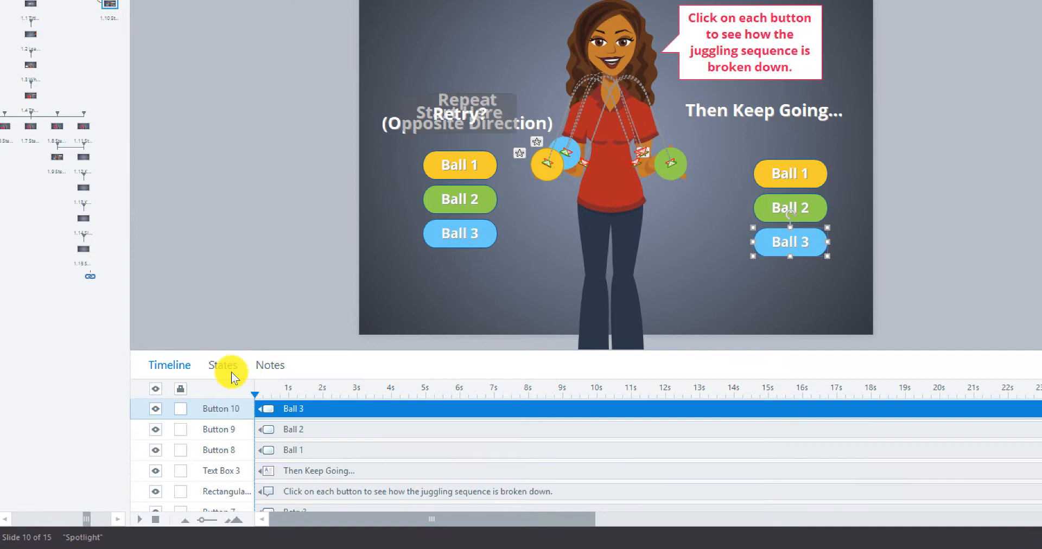
{"action": "left_click", "coordinate": [169, 409]}
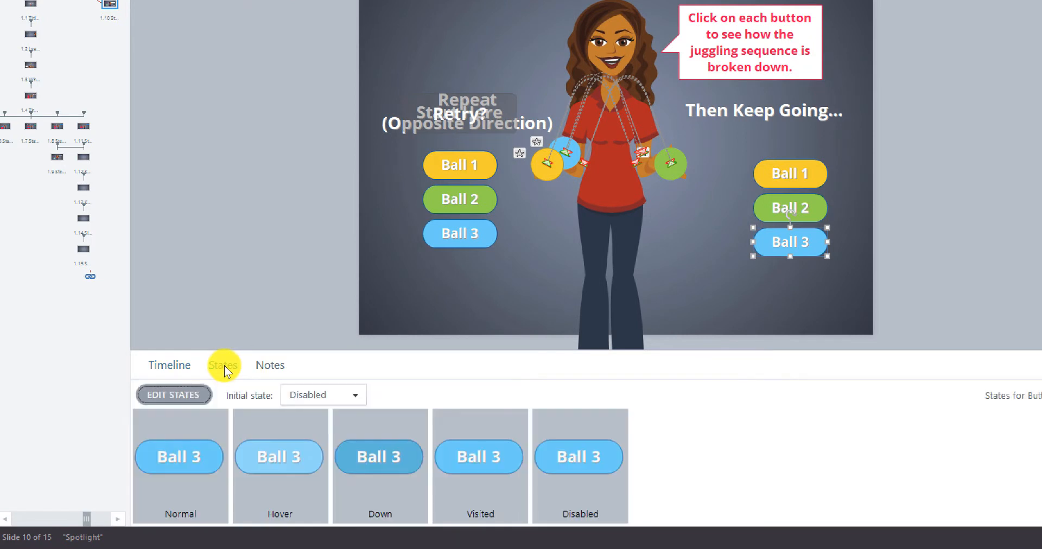
{"action": "left_click", "coordinate": [770, 187]}
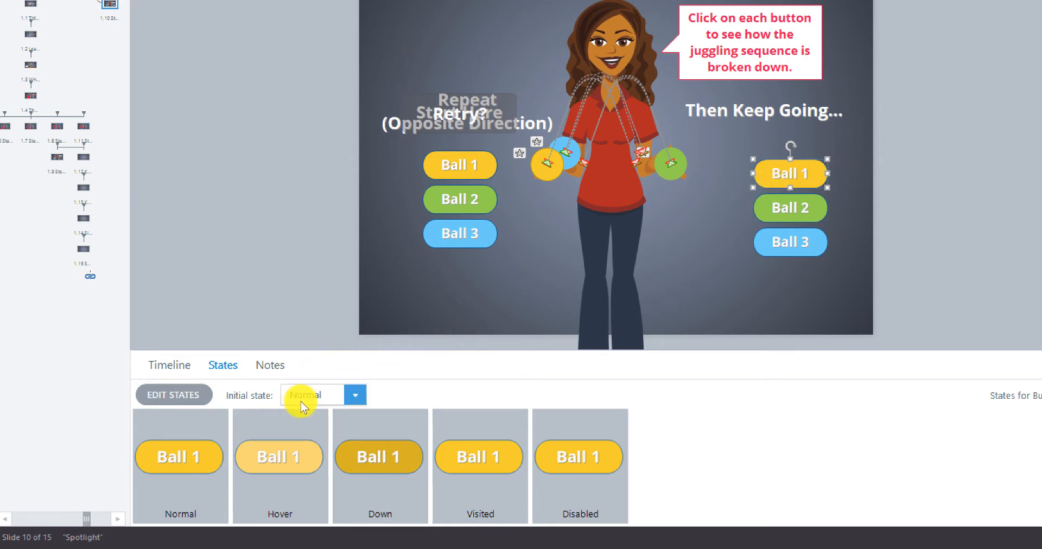
{"action": "left_click", "coordinate": [359, 395]}
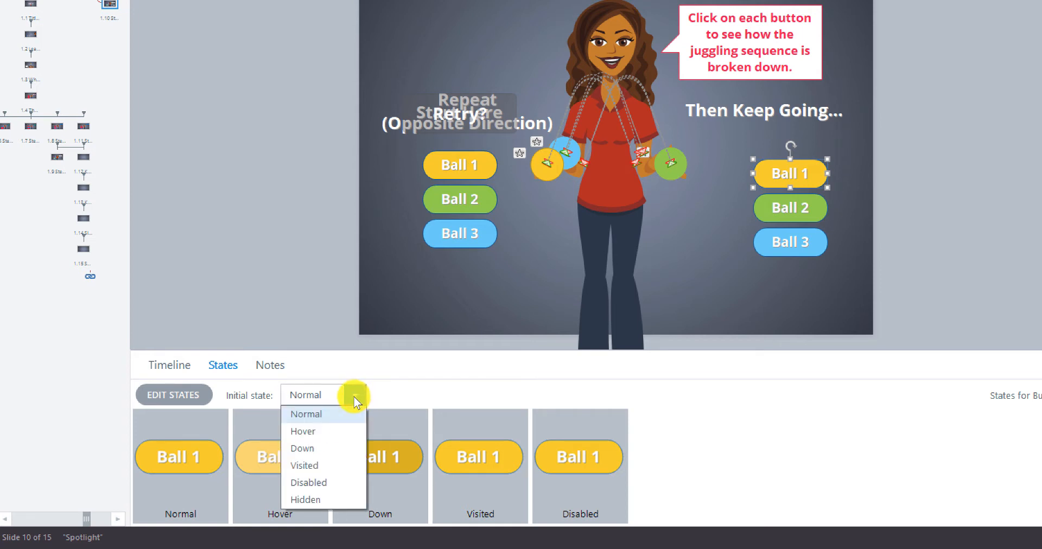
{"action": "left_click", "coordinate": [307, 499]}
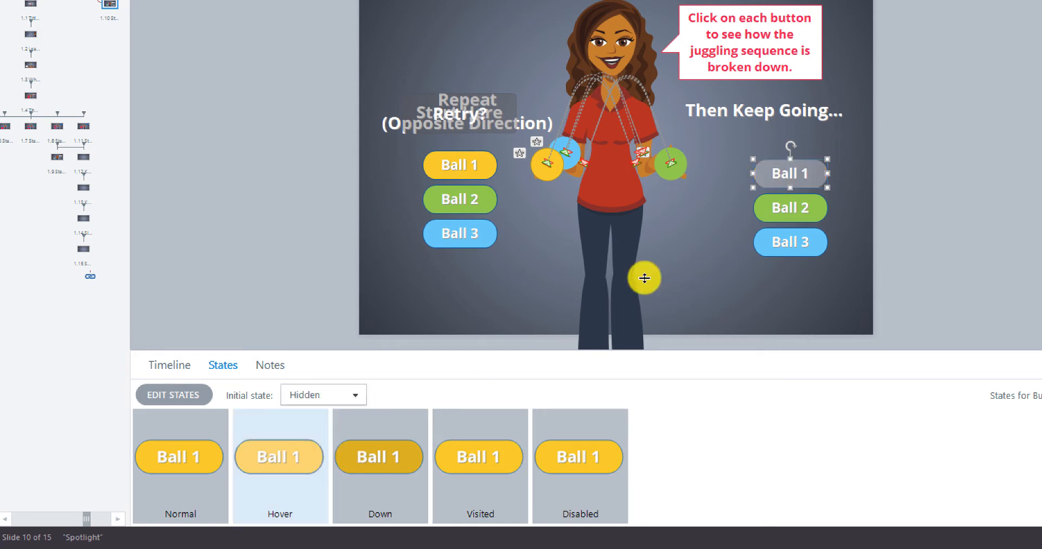
Step: Set the initial state of the right-hand Ball 2 button to Hidden
{"action": "left_click", "coordinate": [765, 222]}
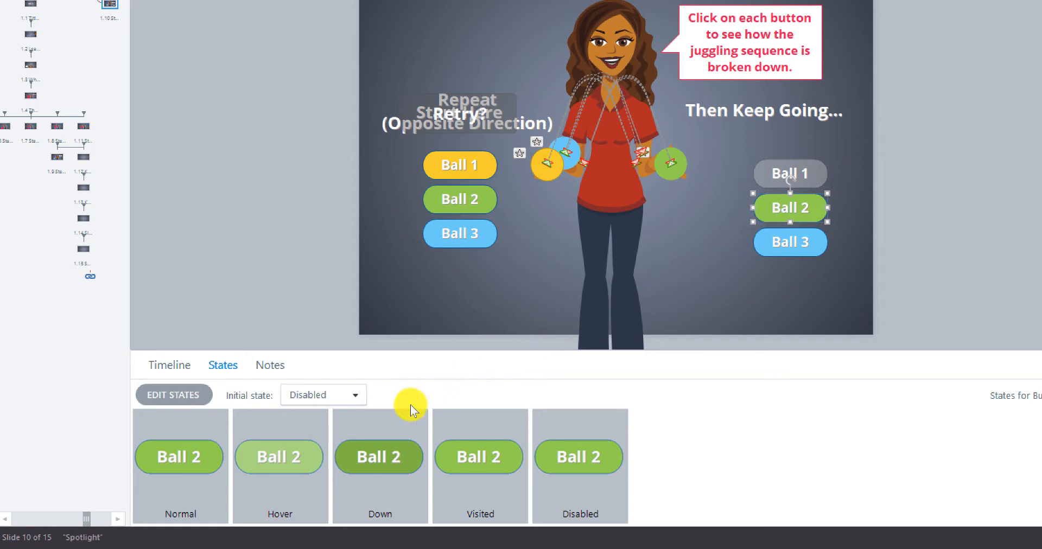
{"action": "left_click", "coordinate": [355, 395]}
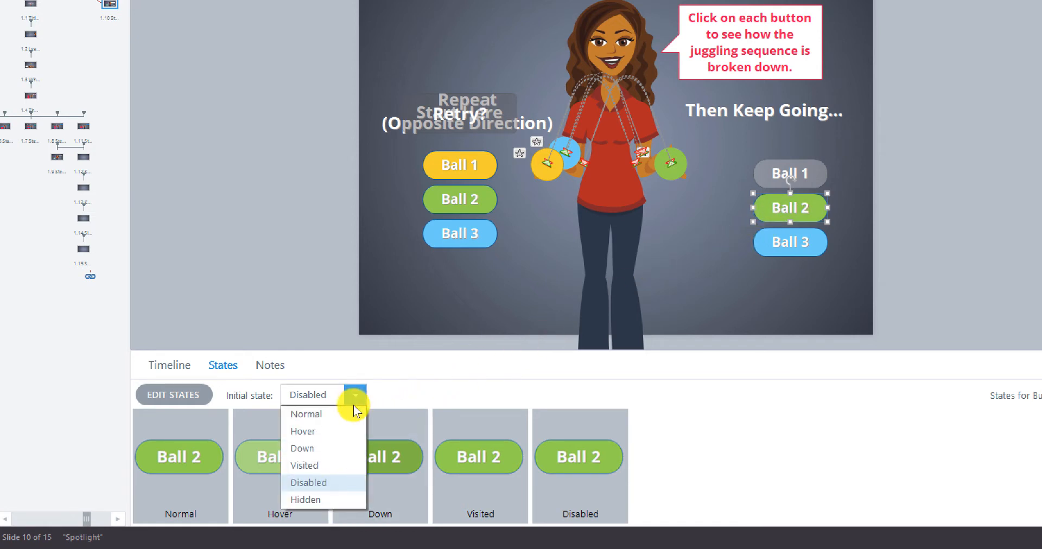
{"action": "left_click", "coordinate": [325, 497]}
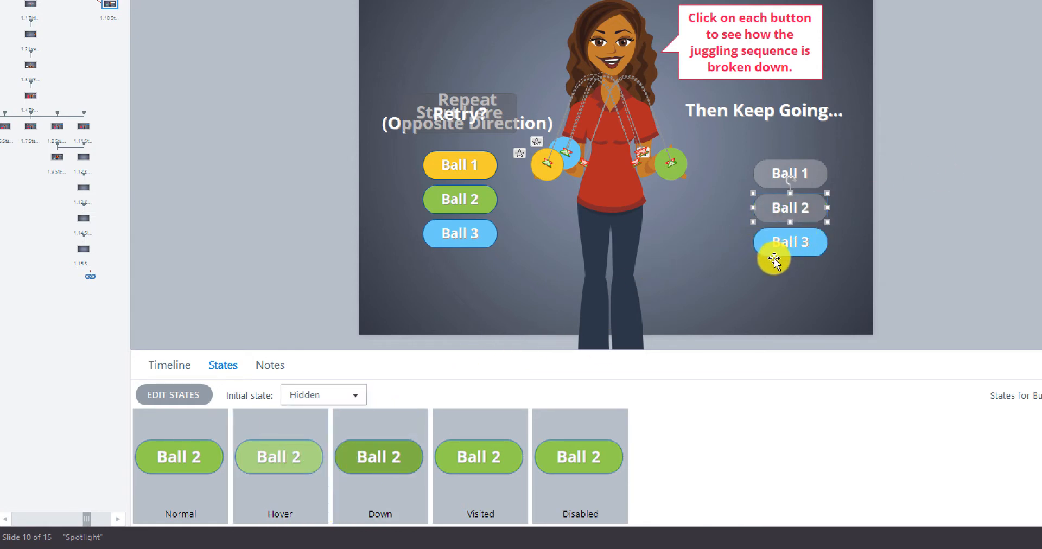
Step: Set the initial state of the right-hand Ball 3 button to Hidden
{"action": "left_click", "coordinate": [774, 261]}
{"action": "left_click", "coordinate": [362, 398]}
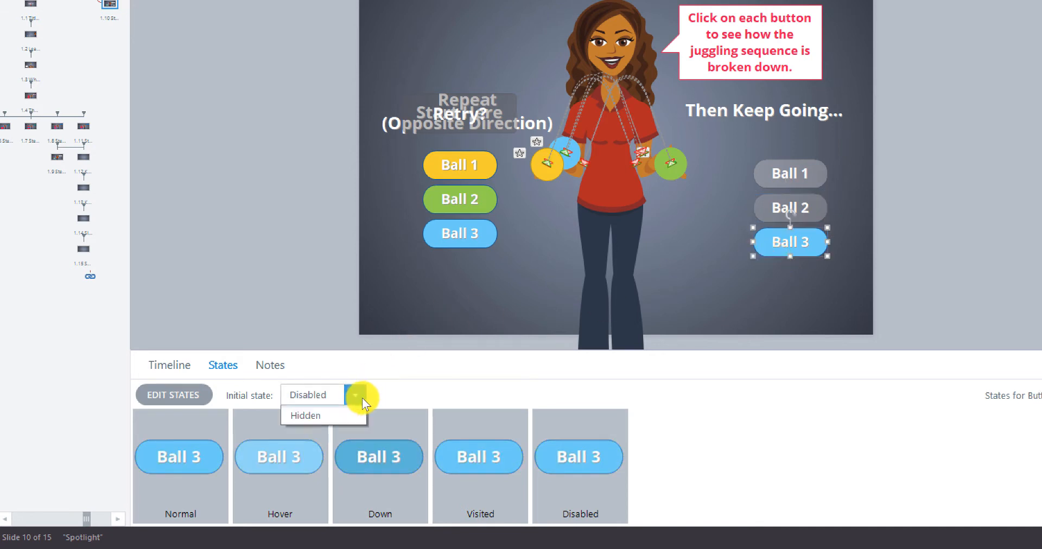
{"action": "left_click", "coordinate": [321, 496]}
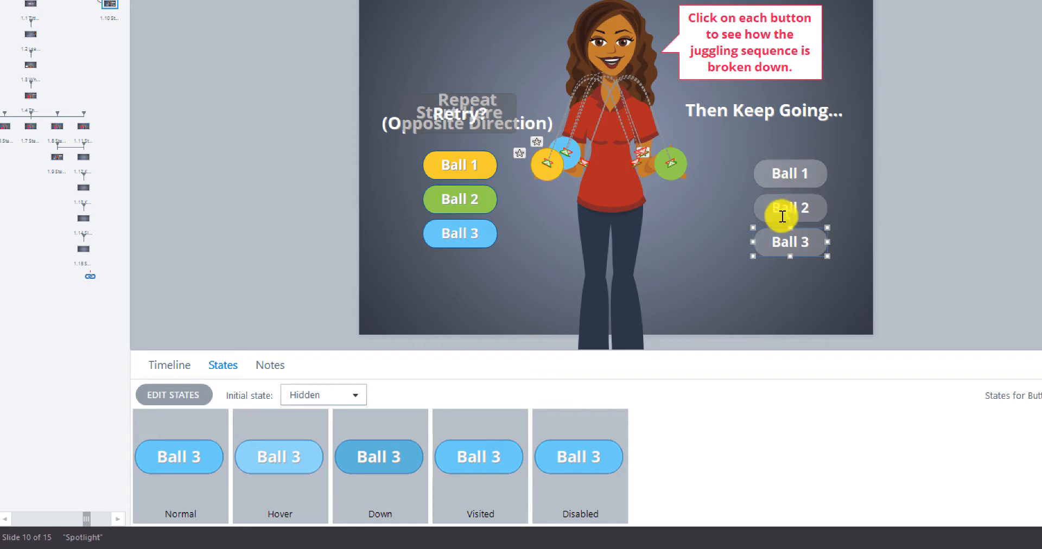
Step: Review the existing button triggers listed for this slide
{"action": "left_click", "coordinate": [851, 162]}
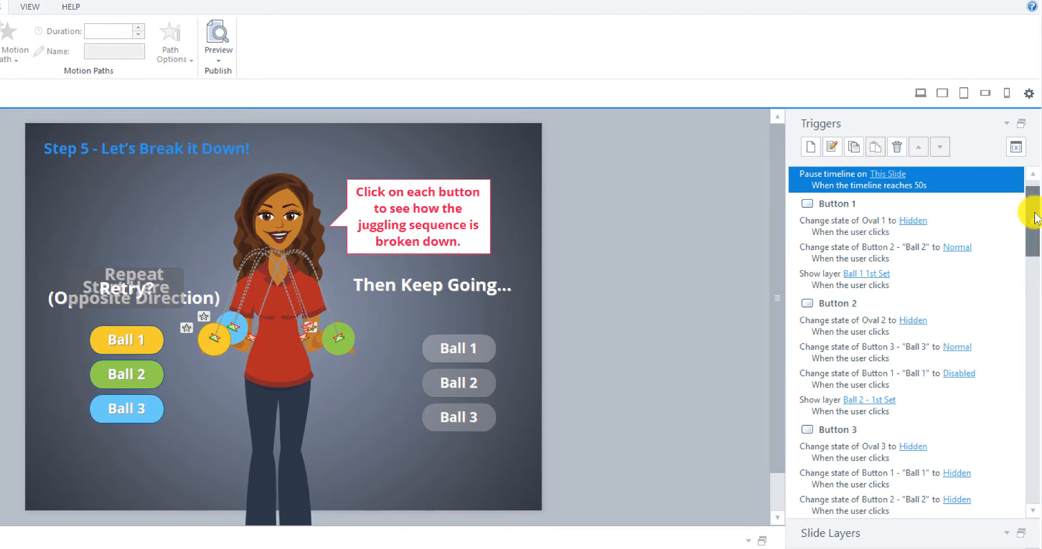
{"action": "left_click_drag", "start_coordinate": [1034, 217], "coordinate": [1031, 191]}
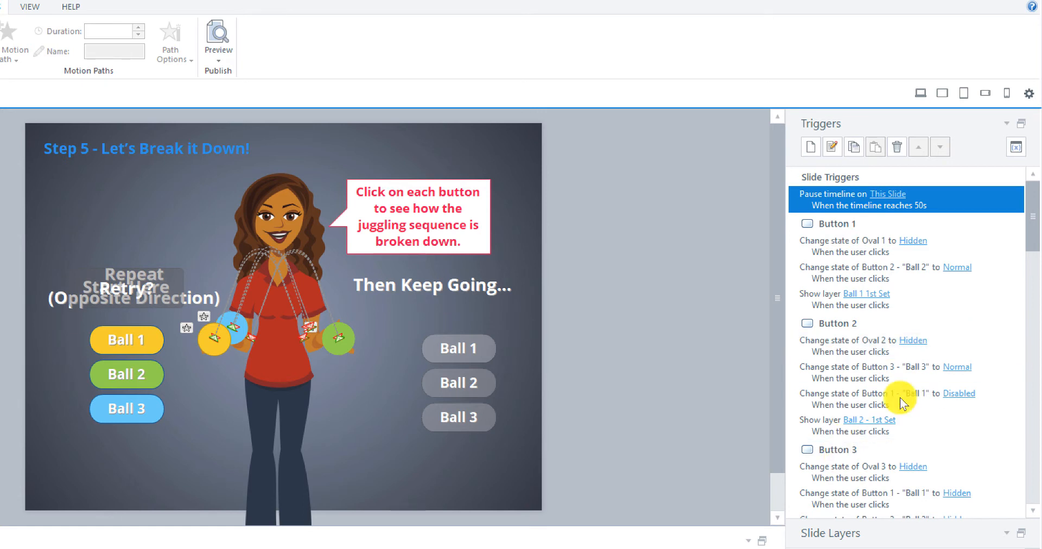
{"action": "left_click_drag", "start_coordinate": [1031, 225], "coordinate": [1033, 370]}
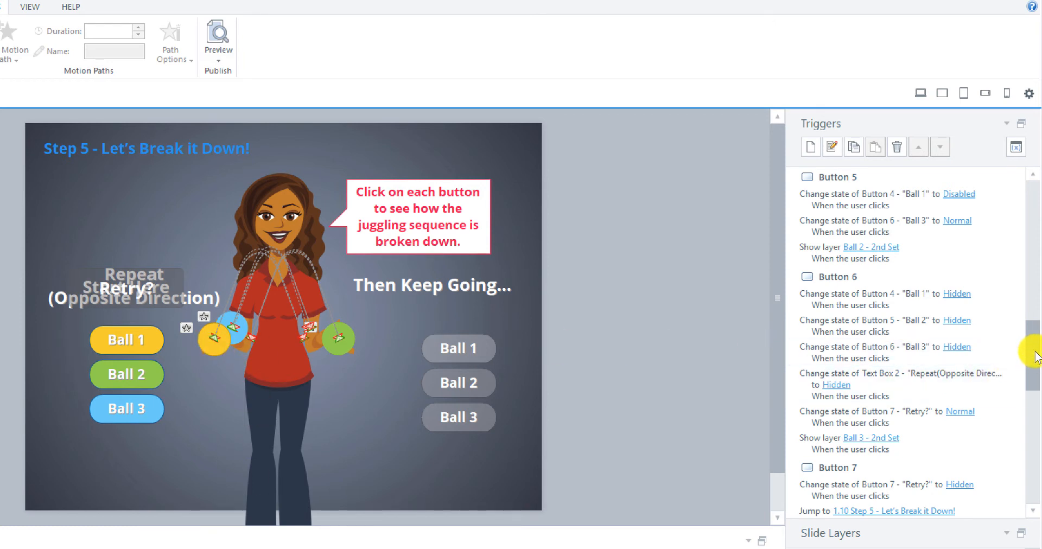
{"action": "left_click_drag", "start_coordinate": [1036, 355], "coordinate": [1035, 399]}
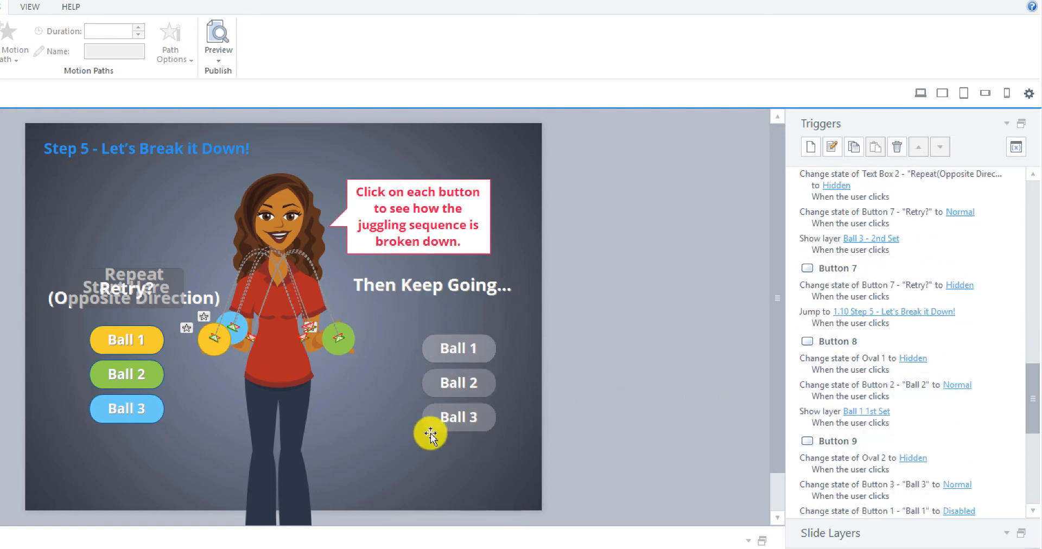
{"action": "left_click", "coordinate": [1023, 390]}
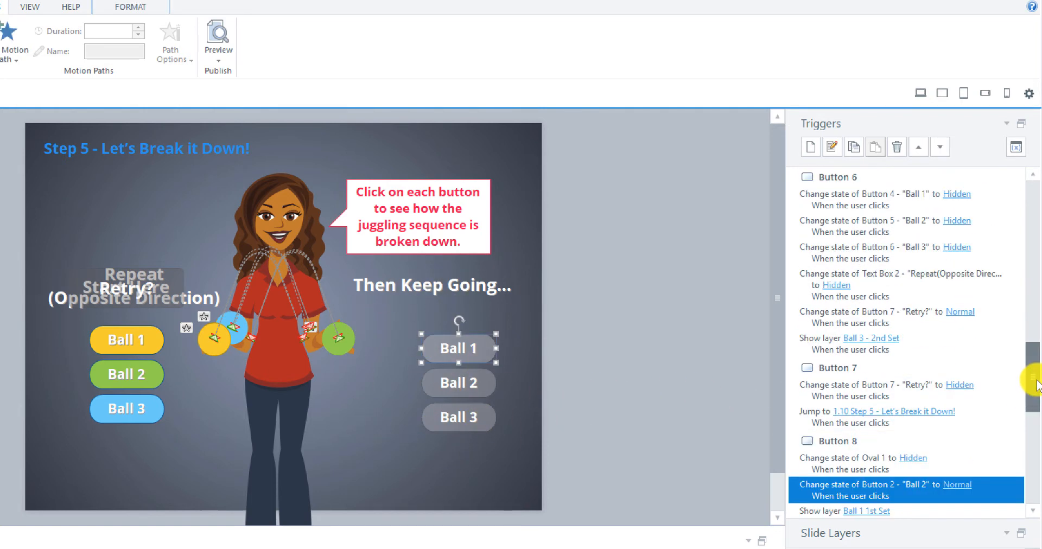
{"action": "left_click_drag", "start_coordinate": [1037, 385], "coordinate": [1035, 367]}
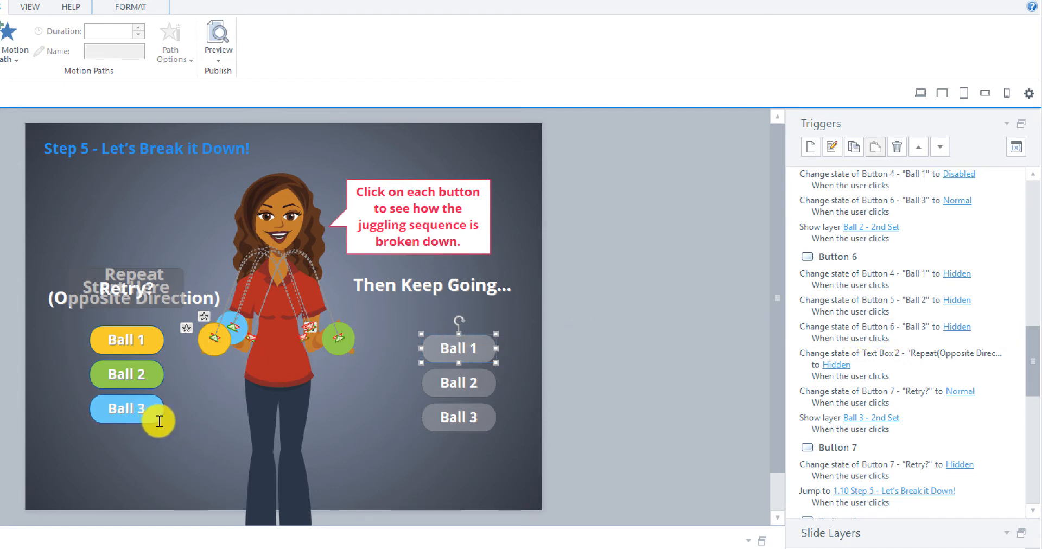
Step: Start a new trigger whose action changes the state of Button 8 to Normal
{"action": "left_click", "coordinate": [118, 424]}
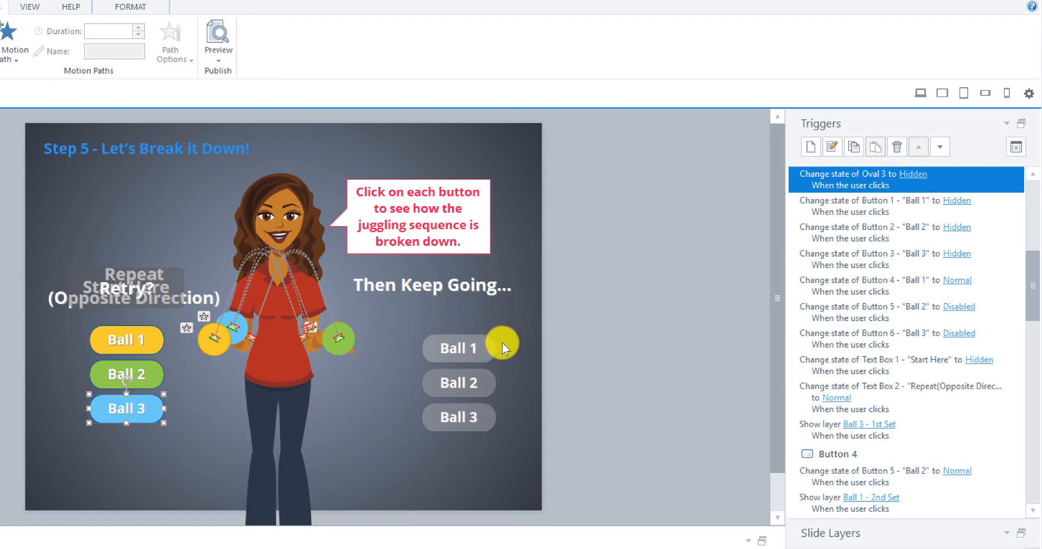
{"action": "scroll", "coordinate": [1034, 300], "scroll_direction": "up", "scroll_amount": 2}
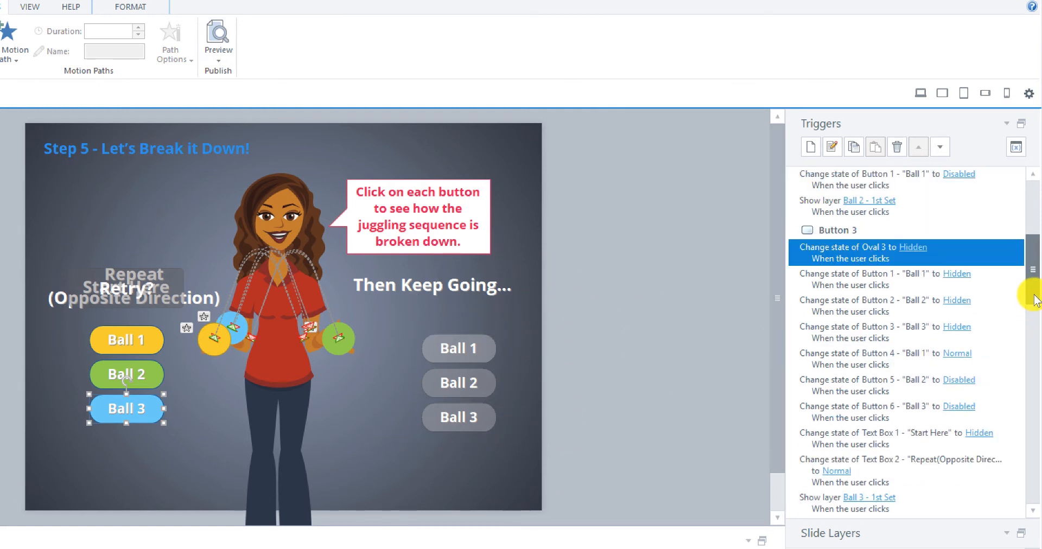
{"action": "left_click_drag", "start_coordinate": [1034, 304], "coordinate": [1030, 395]}
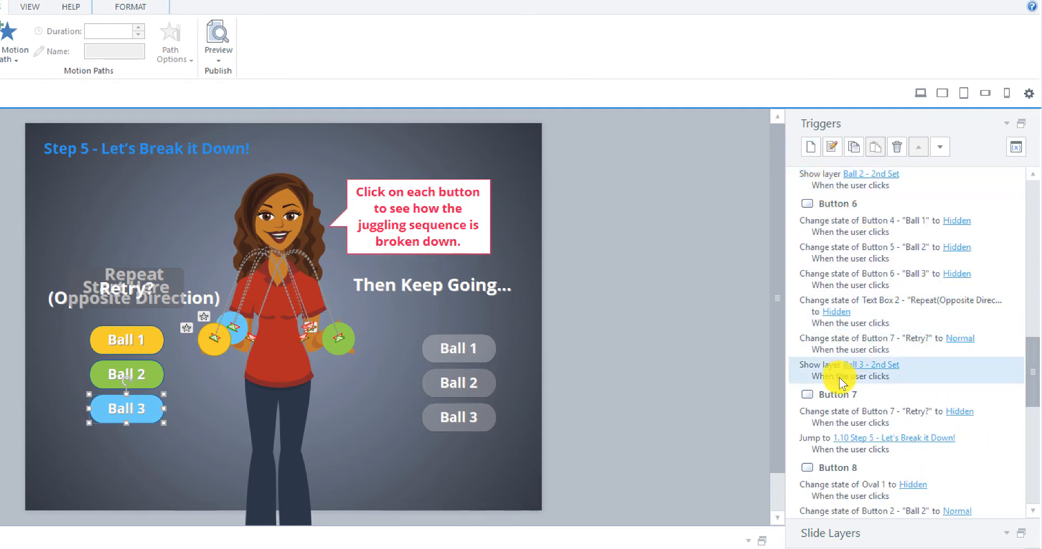
{"action": "left_click", "coordinate": [811, 148]}
{"action": "left_click_drag", "start_coordinate": [426, 256], "coordinate": [622, 257]}
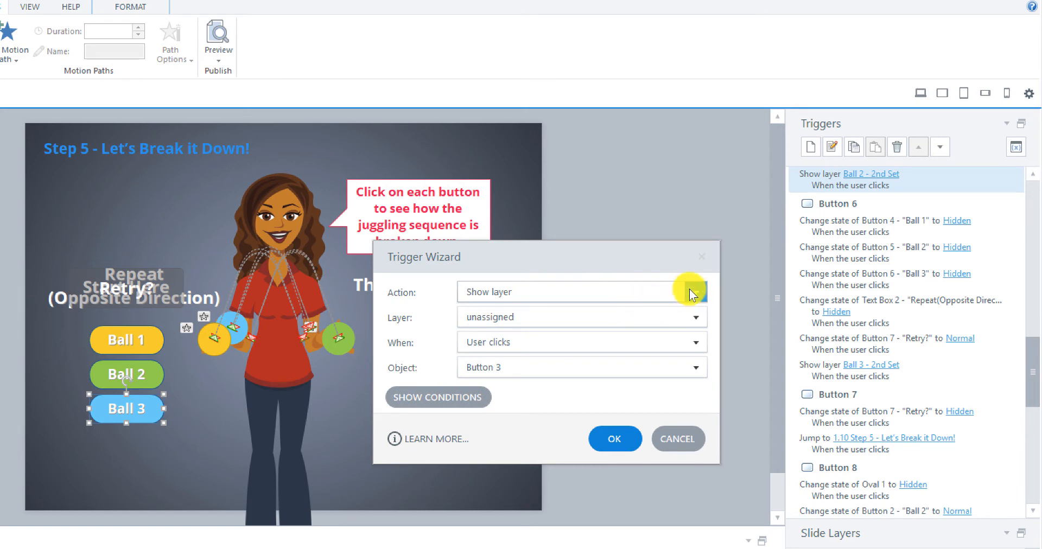
{"action": "left_click", "coordinate": [693, 293]}
{"action": "scroll", "coordinate": [689, 287], "scroll_direction": "up", "scroll_amount": 4}
{"action": "left_click", "coordinate": [625, 233]}
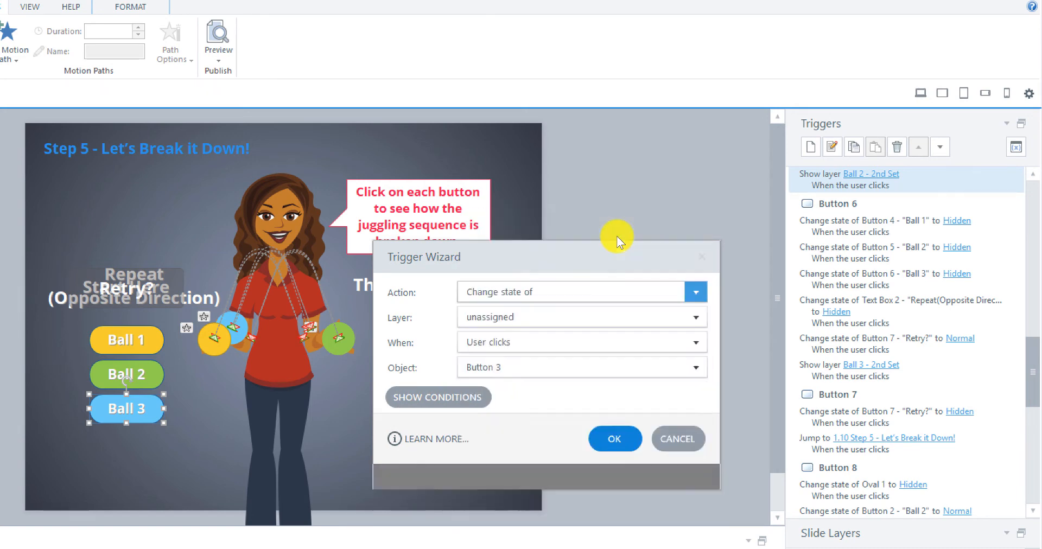
{"action": "left_click", "coordinate": [688, 320]}
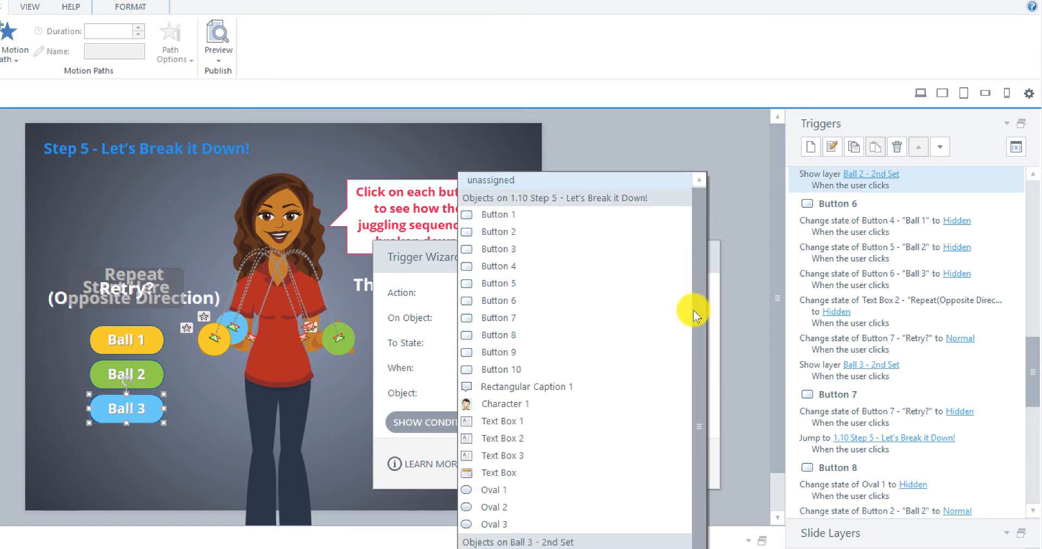
{"action": "left_click", "coordinate": [545, 332]}
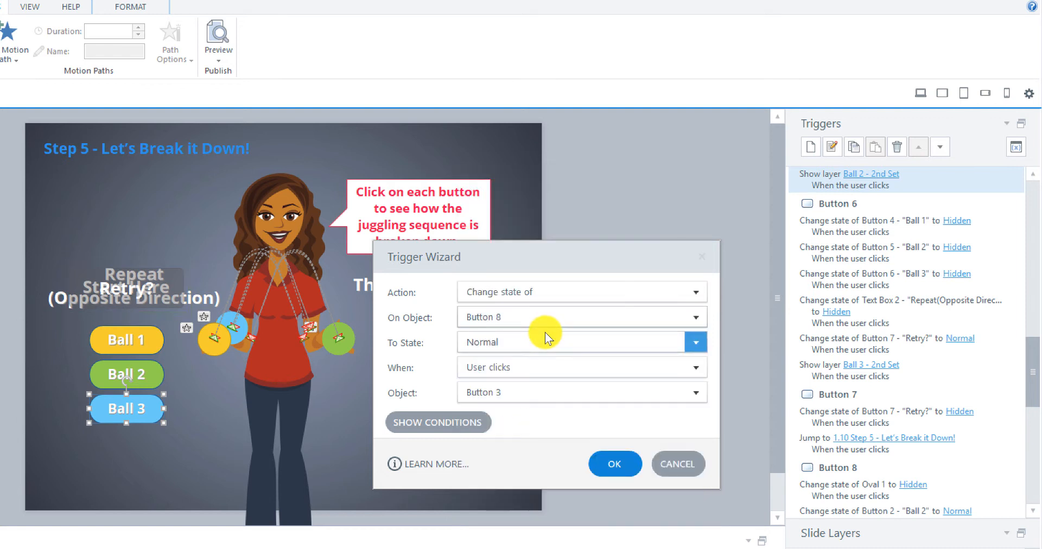
Step: Set the trigger to fire when the user clicks Button 6 and confirm it
{"action": "left_click_drag", "start_coordinate": [545, 260], "coordinate": [744, 260]}
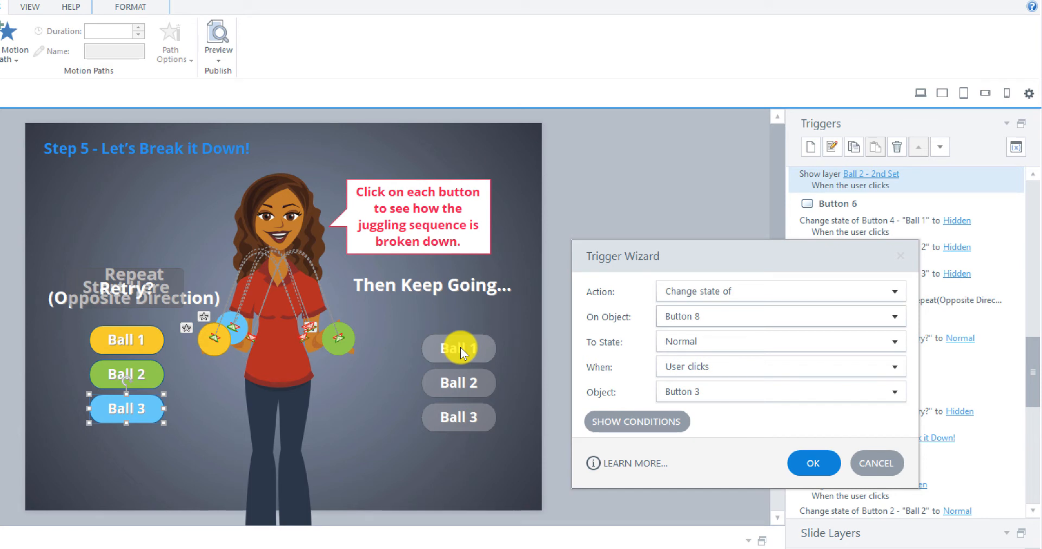
{"action": "left_click", "coordinate": [759, 368]}
{"action": "left_click", "coordinate": [625, 248]}
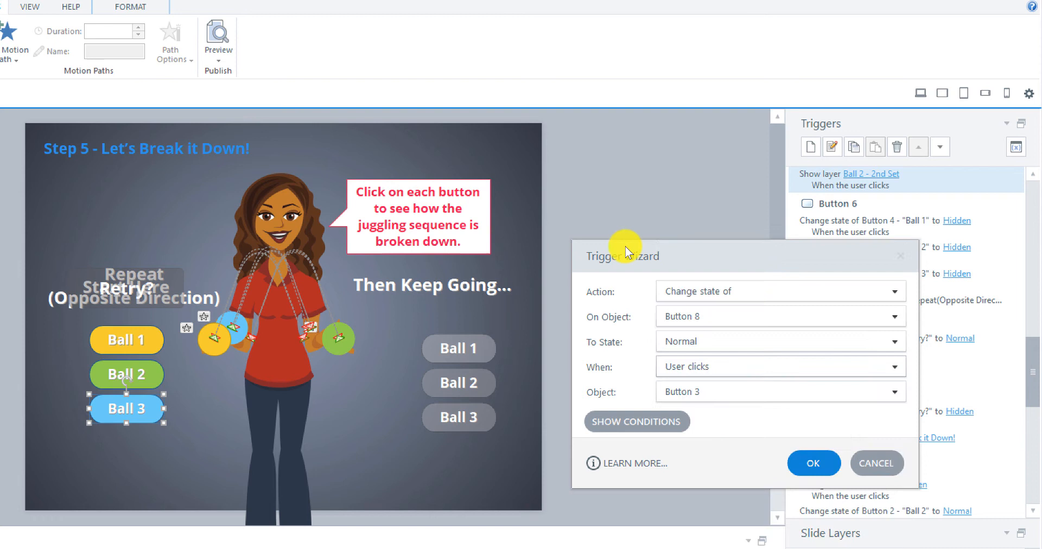
{"action": "left_click", "coordinate": [736, 395]}
{"action": "left_click", "coordinate": [717, 354]}
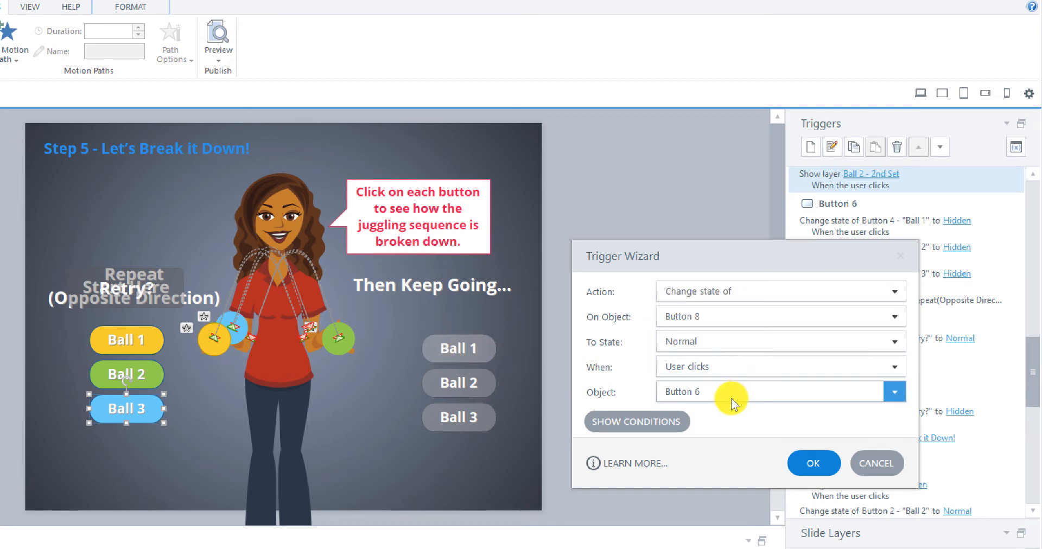
{"action": "left_click", "coordinate": [812, 463]}
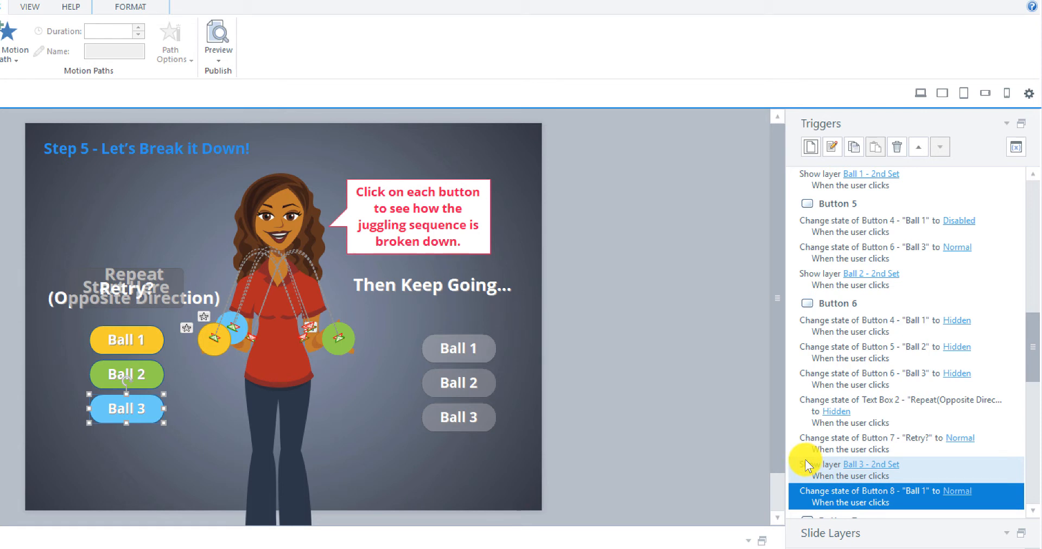
Step: Add a trigger that changes Button 9 to Disabled when the user clicks Button 6
{"action": "left_click", "coordinate": [811, 147]}
{"action": "left_click_drag", "start_coordinate": [392, 261], "coordinate": [733, 266]}
{"action": "left_click", "coordinate": [708, 320]}
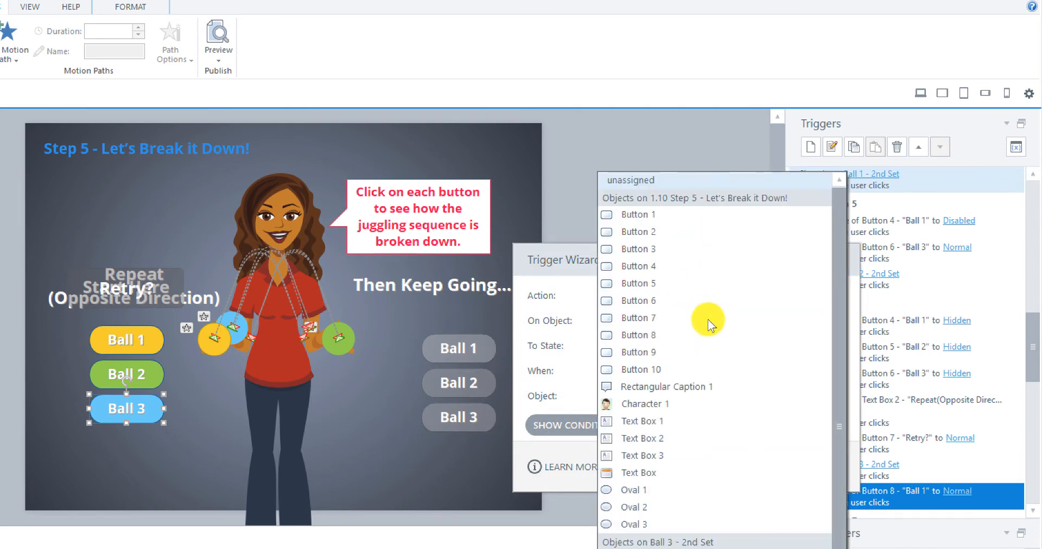
{"action": "left_click", "coordinate": [649, 352]}
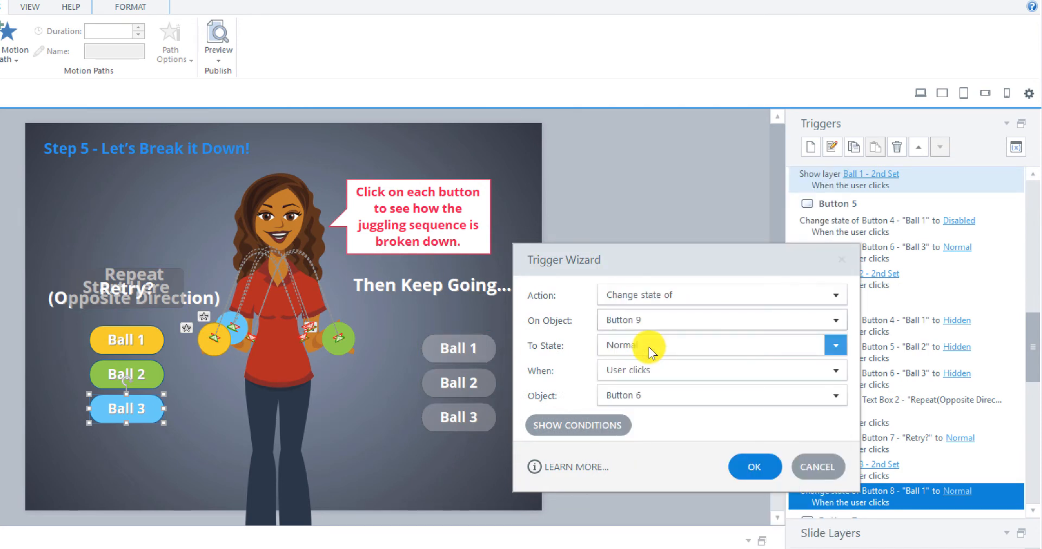
{"action": "left_click", "coordinate": [662, 348]}
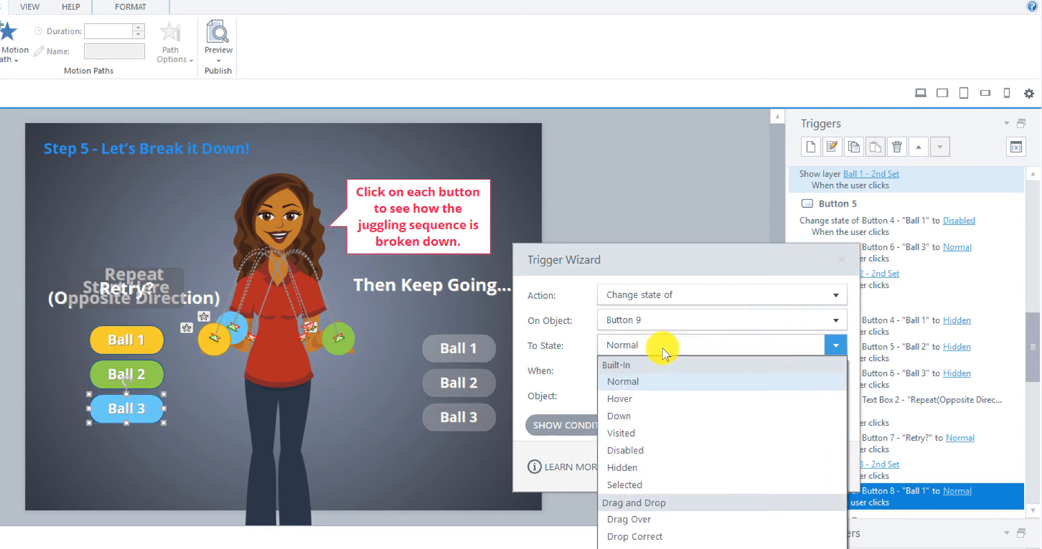
{"action": "left_click", "coordinate": [638, 447]}
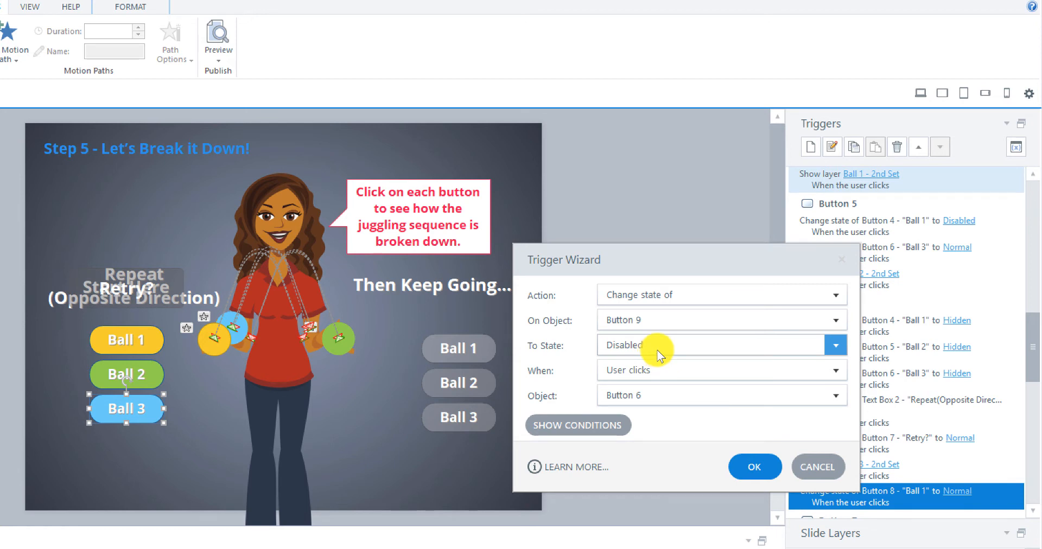
{"action": "left_click", "coordinate": [756, 465]}
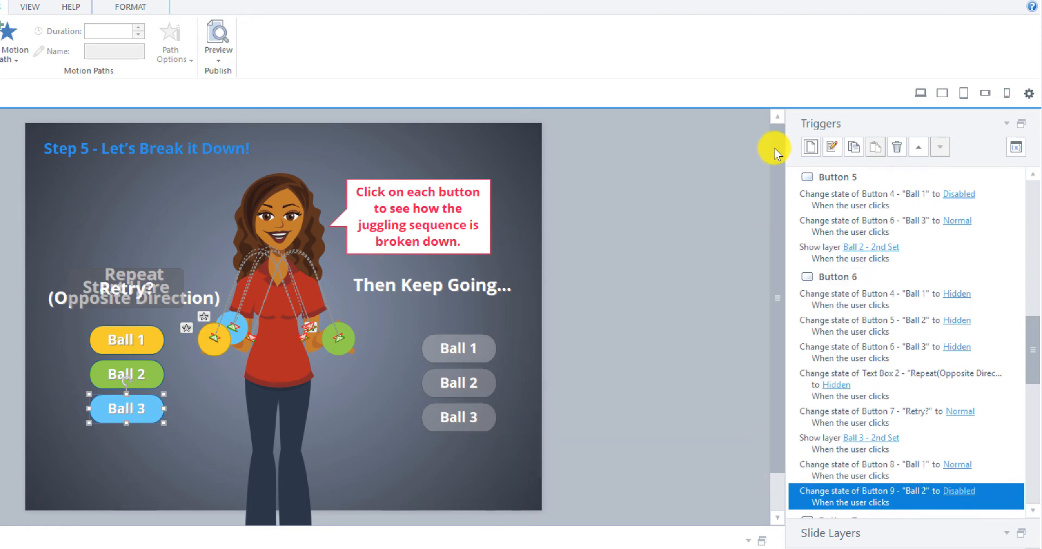
Step: Add a trigger that changes Button 10 to Disabled when the user clicks Button 6
{"action": "left_click", "coordinate": [811, 146]}
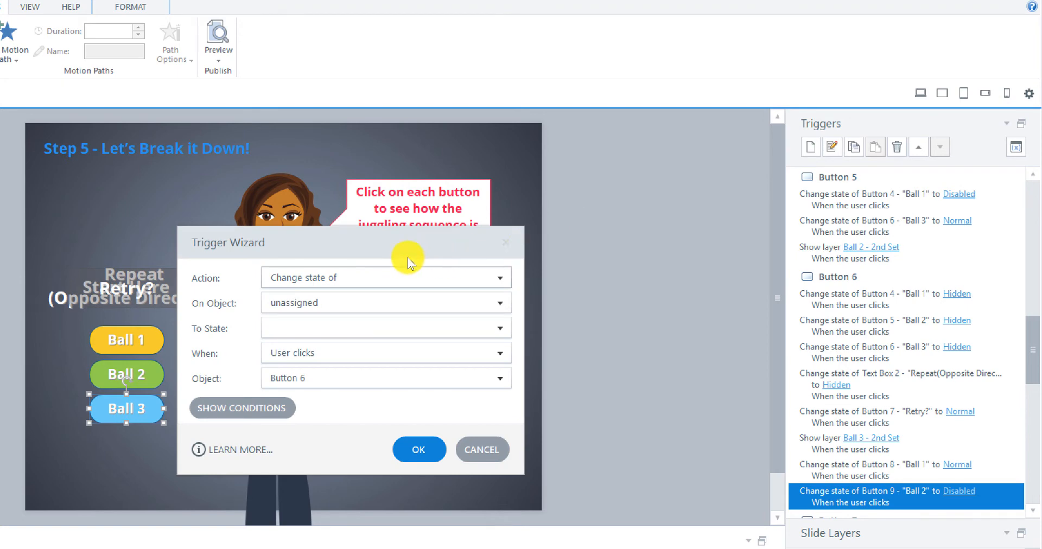
{"action": "left_click_drag", "start_coordinate": [409, 258], "coordinate": [724, 250]}
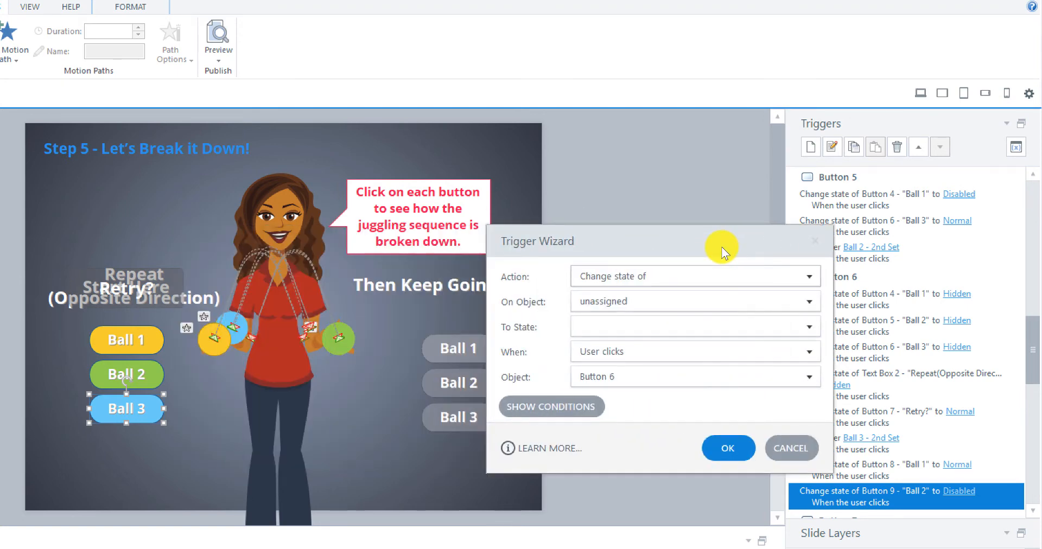
{"action": "left_click", "coordinate": [803, 301]}
{"action": "left_click", "coordinate": [676, 371]}
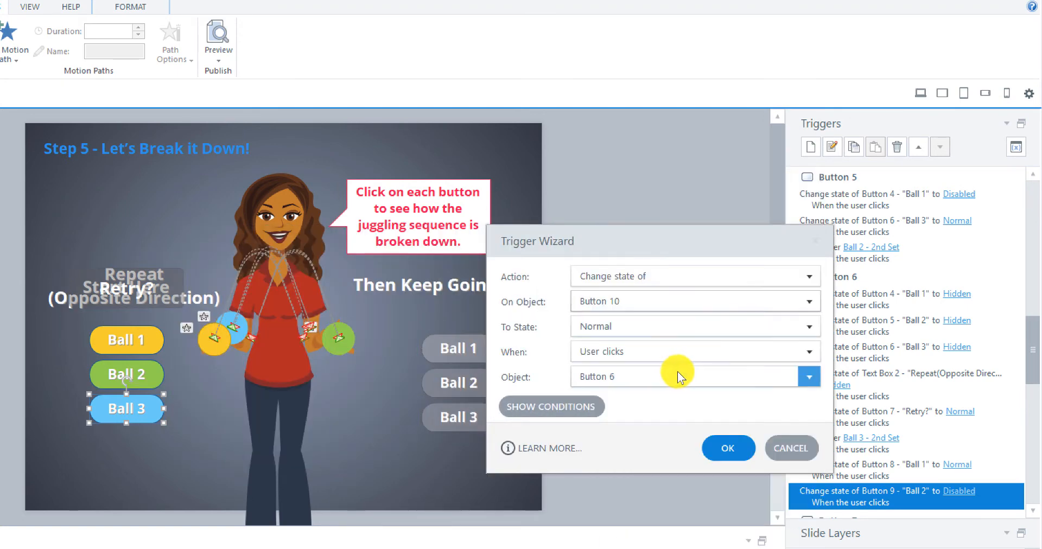
{"action": "left_click_drag", "start_coordinate": [669, 250], "coordinate": [757, 266]}
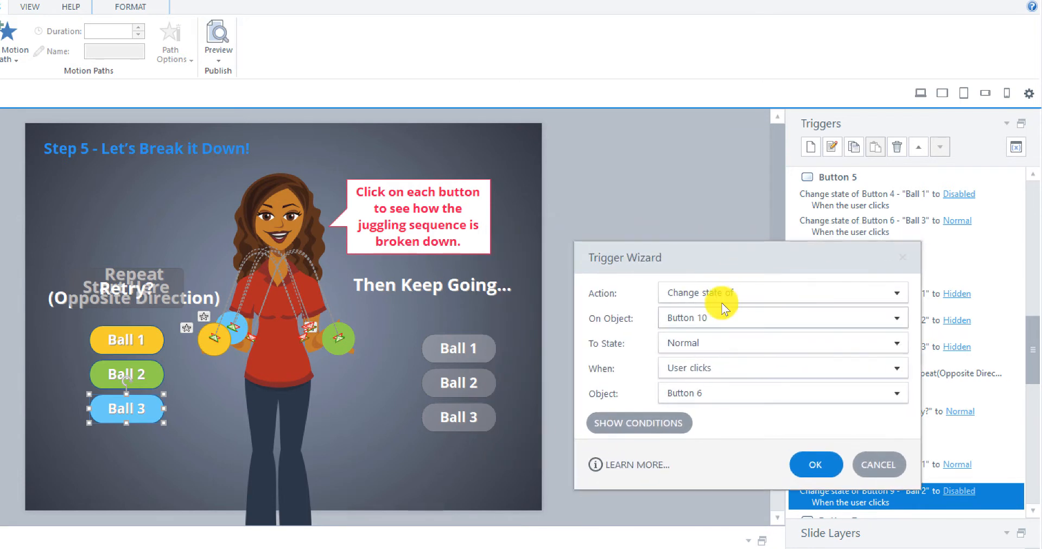
{"action": "left_click", "coordinate": [699, 342]}
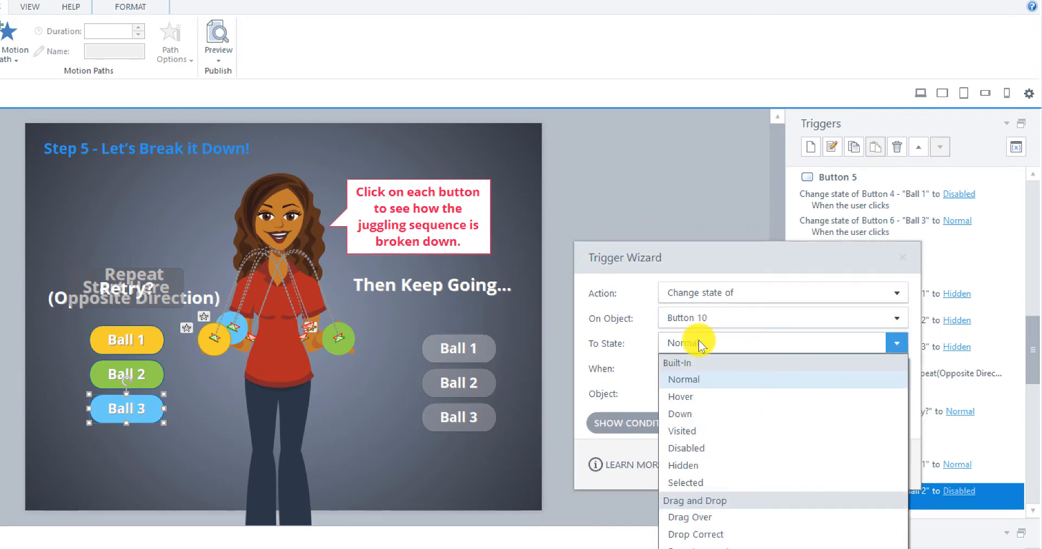
{"action": "left_click", "coordinate": [698, 448]}
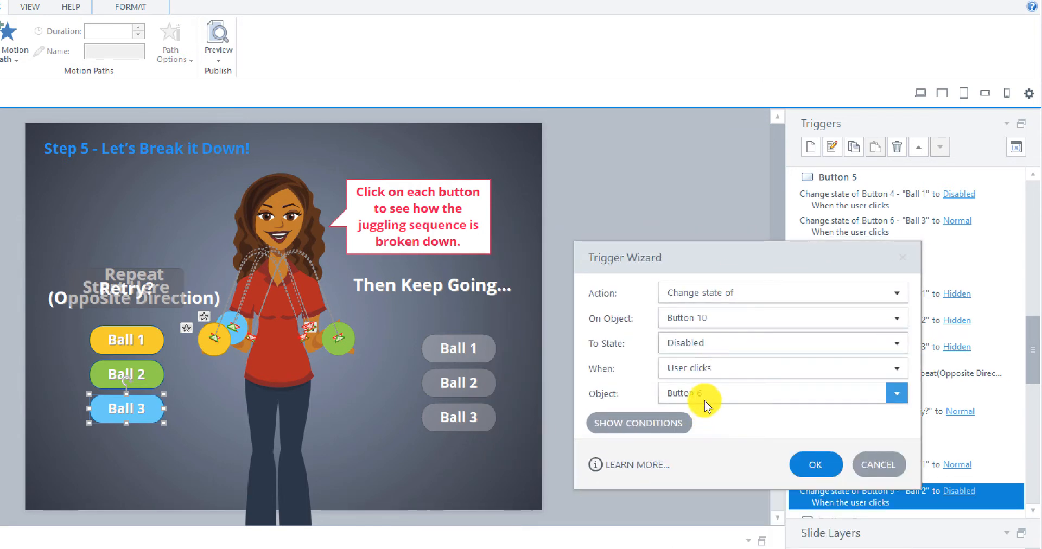
{"action": "left_click", "coordinate": [808, 465]}
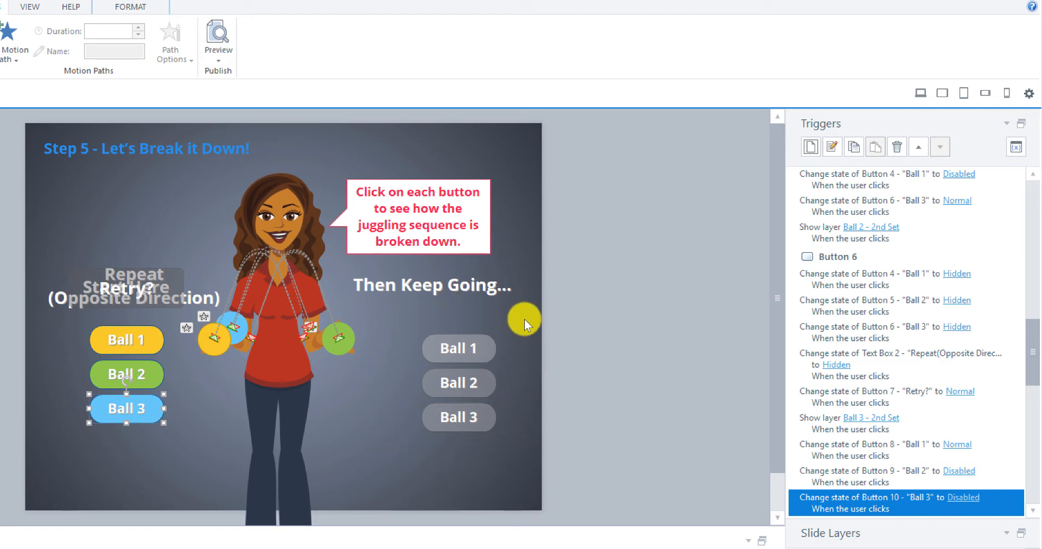
Step: Add a trigger that changes Text Box 3, "Then Keep Going...", to Normal when the user clicks Button 6
{"action": "left_click", "coordinate": [382, 292]}
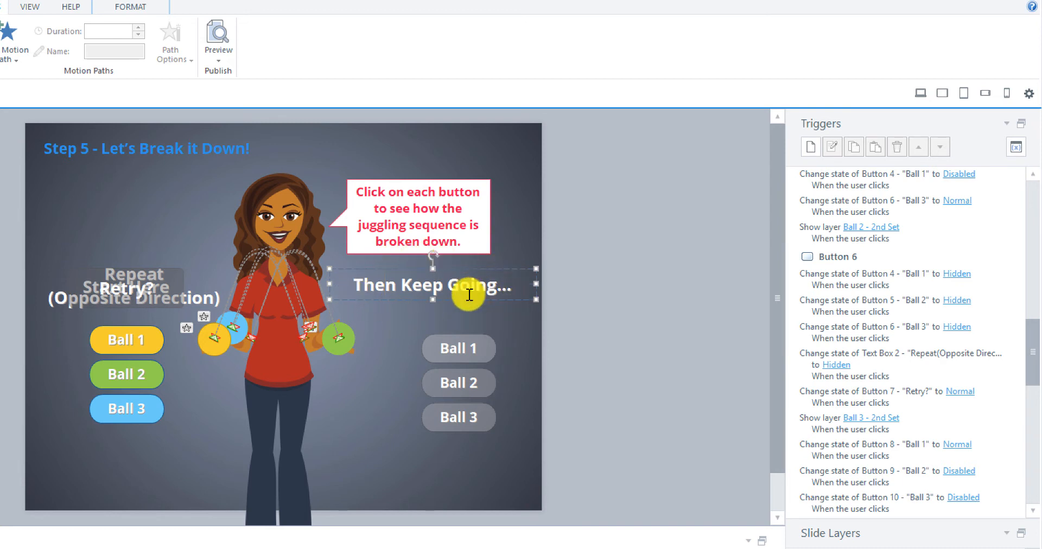
{"action": "left_click", "coordinate": [813, 152]}
{"action": "left_click_drag", "start_coordinate": [450, 246], "coordinate": [789, 276]}
{"action": "left_click", "coordinate": [827, 303]}
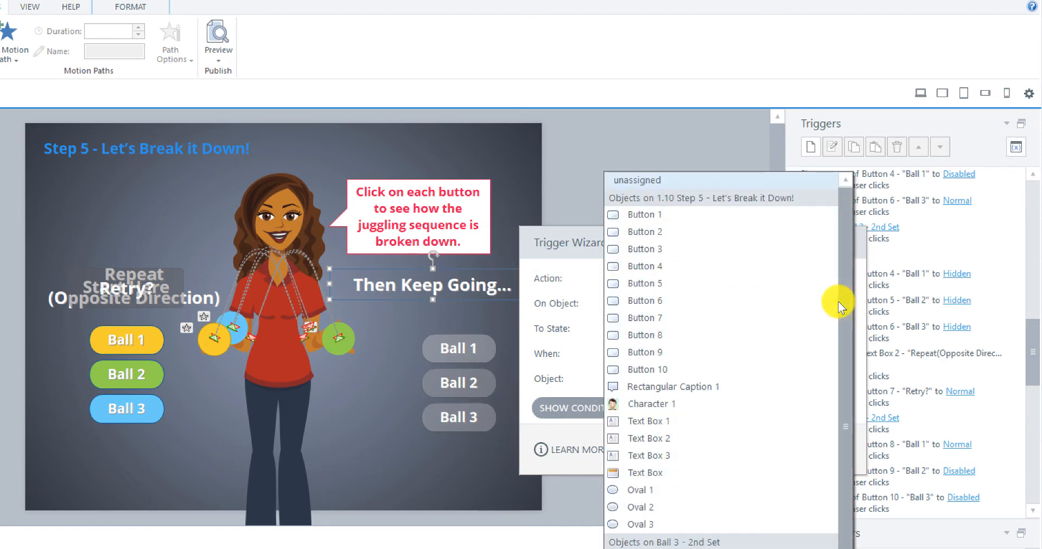
{"action": "left_click", "coordinate": [662, 456]}
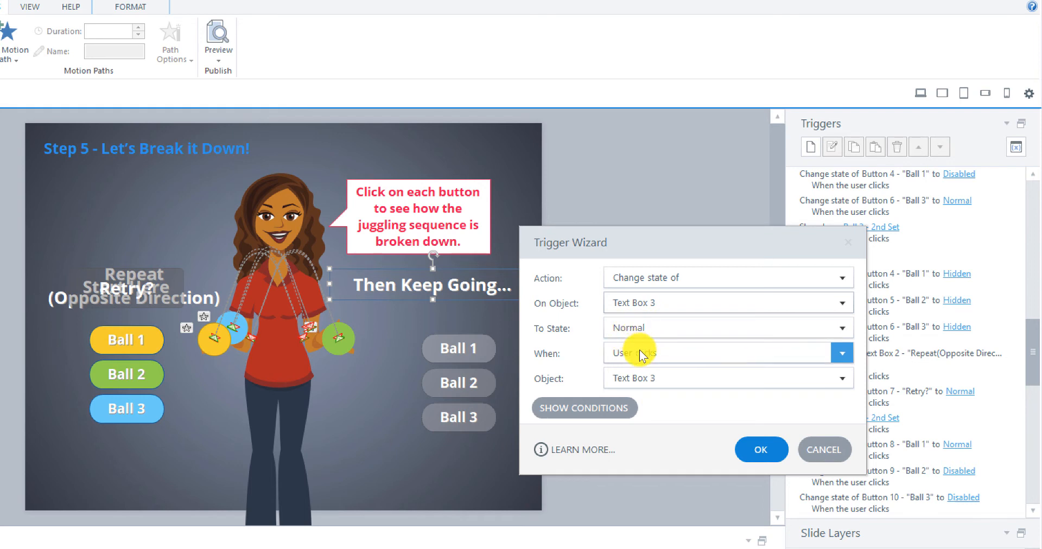
{"action": "left_click", "coordinate": [830, 379]}
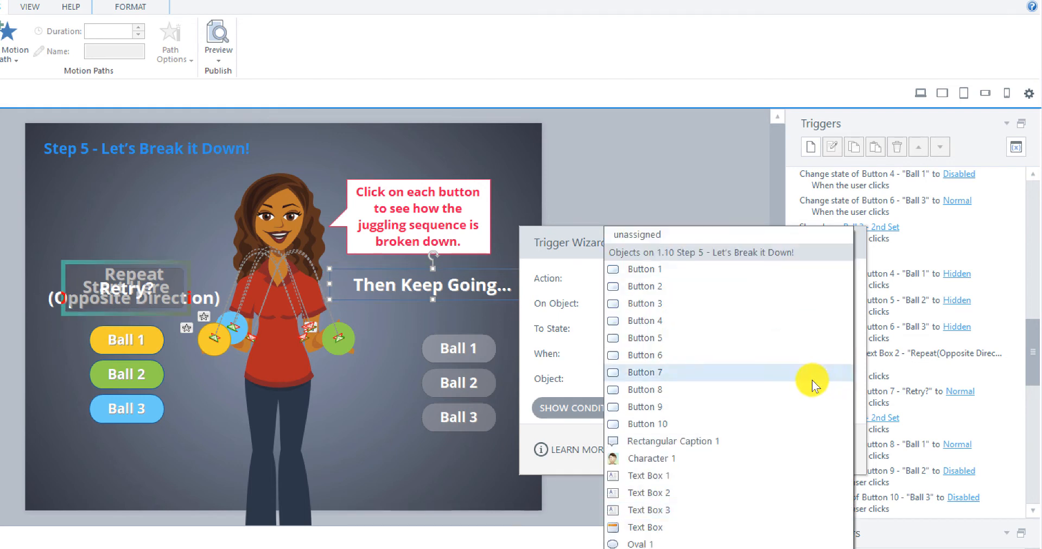
{"action": "left_click", "coordinate": [686, 355]}
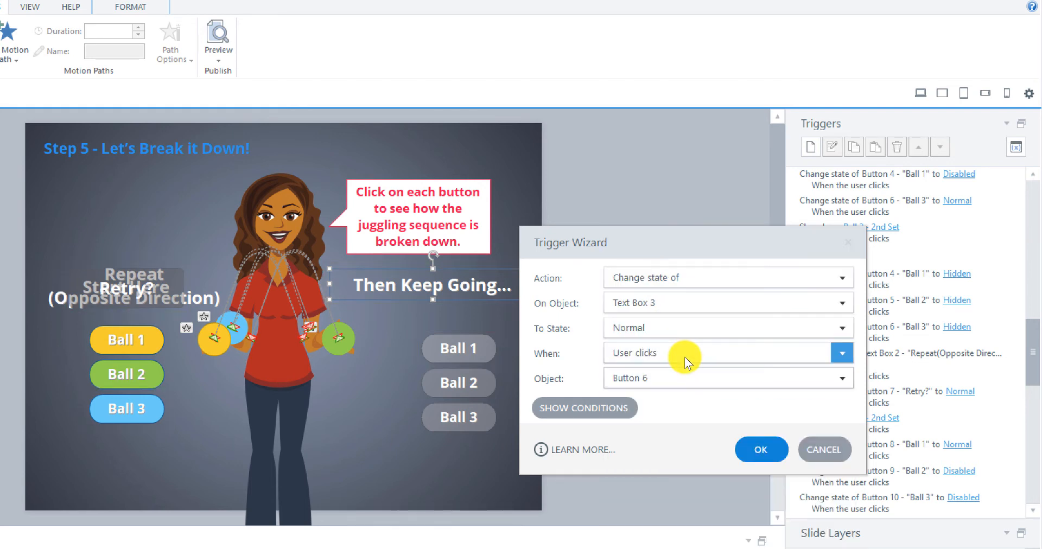
{"action": "left_click", "coordinate": [758, 451]}
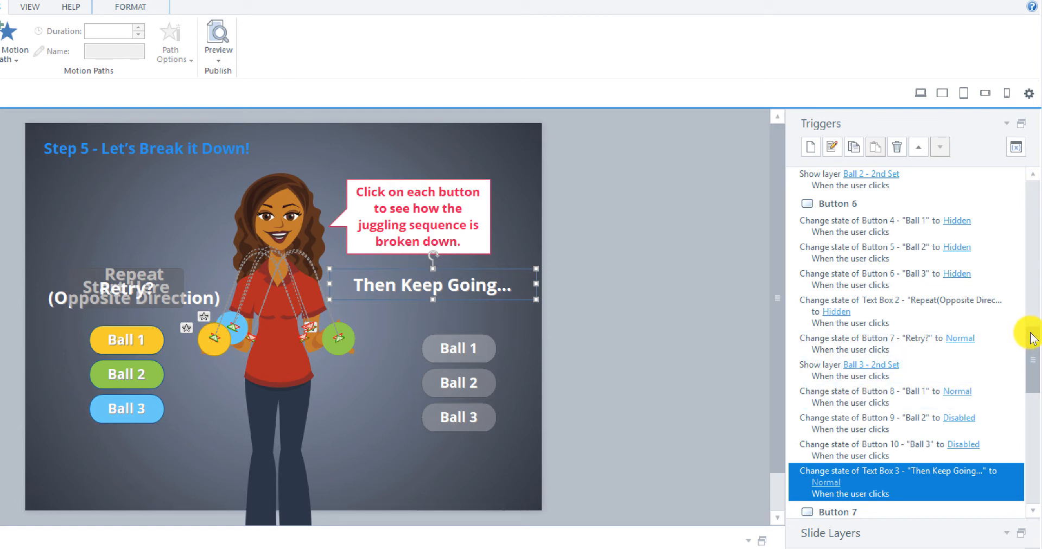
Step: Open the state choice of Button 6's Text Box 2 trigger to check which state it sets
{"action": "scroll", "coordinate": [1031, 340], "scroll_direction": "up", "scroll_amount": 2}
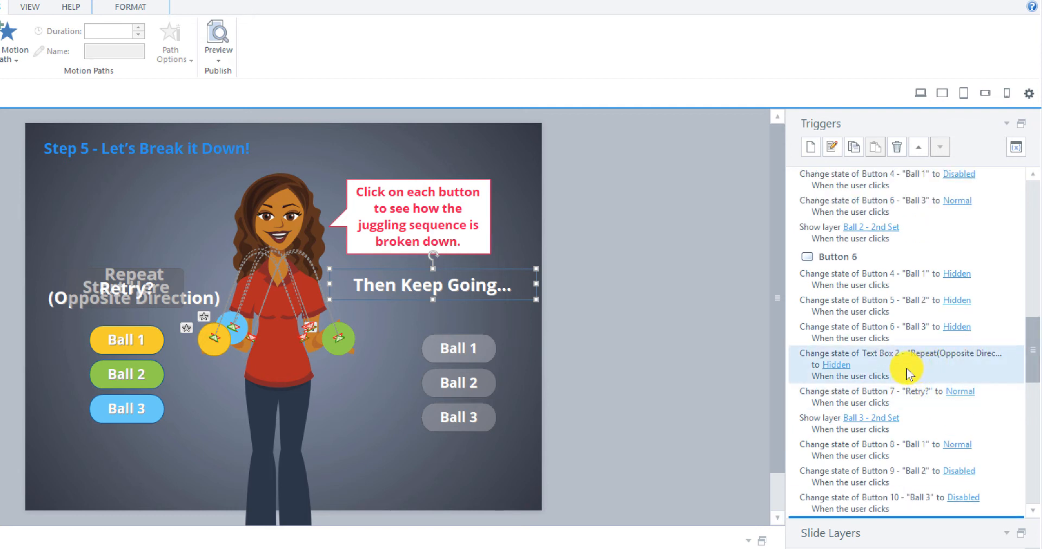
{"action": "left_click", "coordinate": [839, 365]}
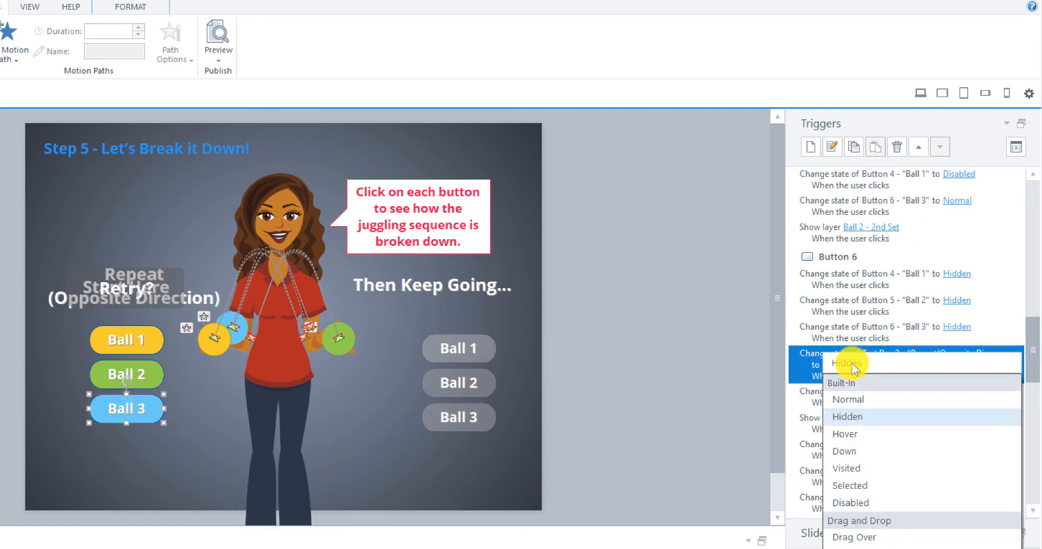
{"action": "left_click", "coordinate": [747, 355]}
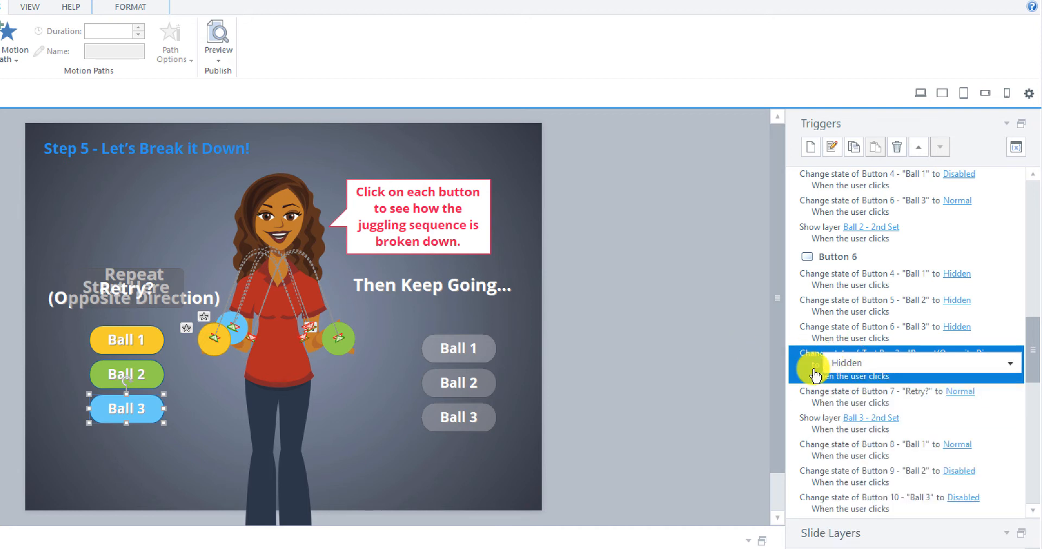
{"action": "left_click", "coordinate": [813, 369]}
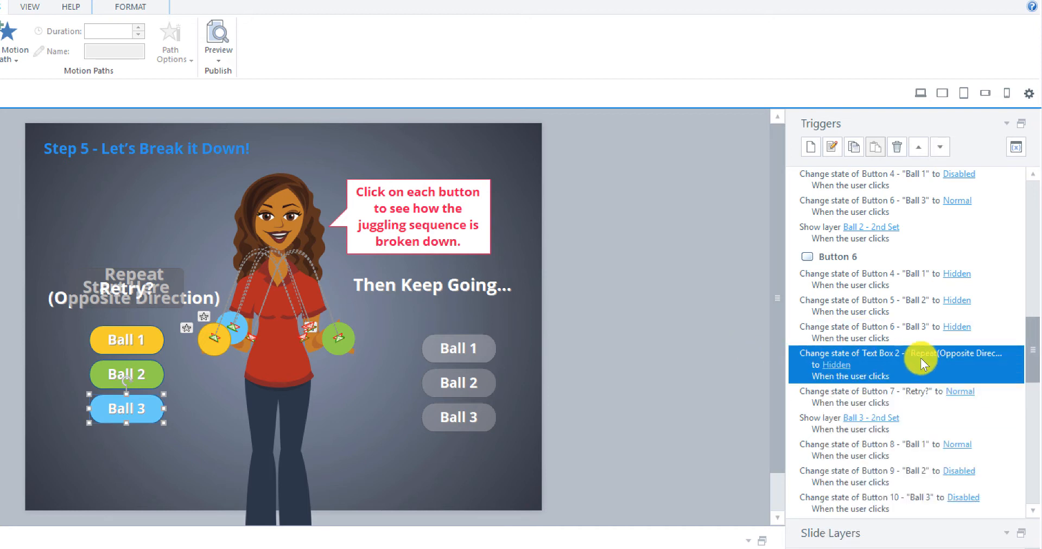
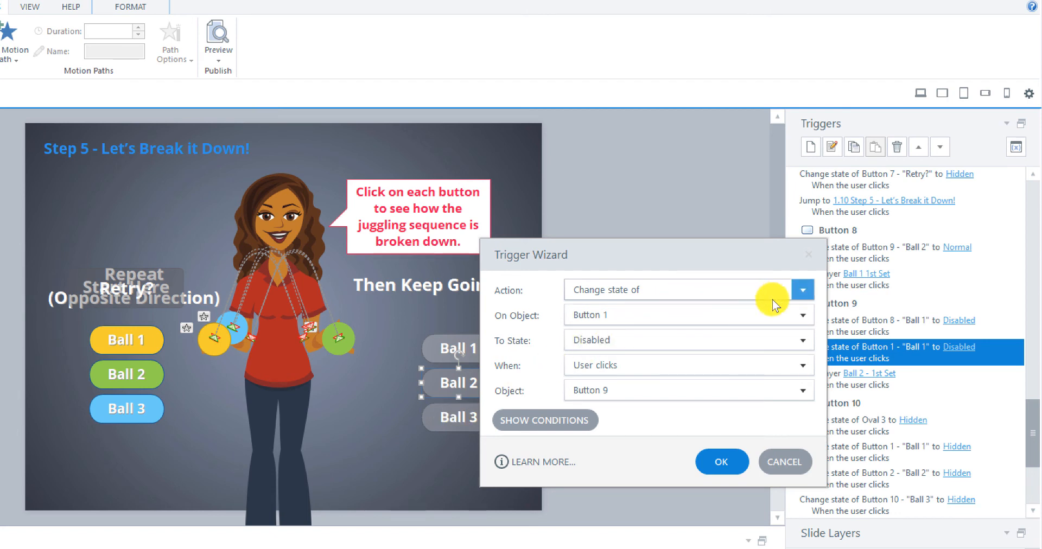
Step: Edit Button 9's trigger so that clicking it changes Button 10 to Normal
{"action": "left_click", "coordinate": [802, 315]}
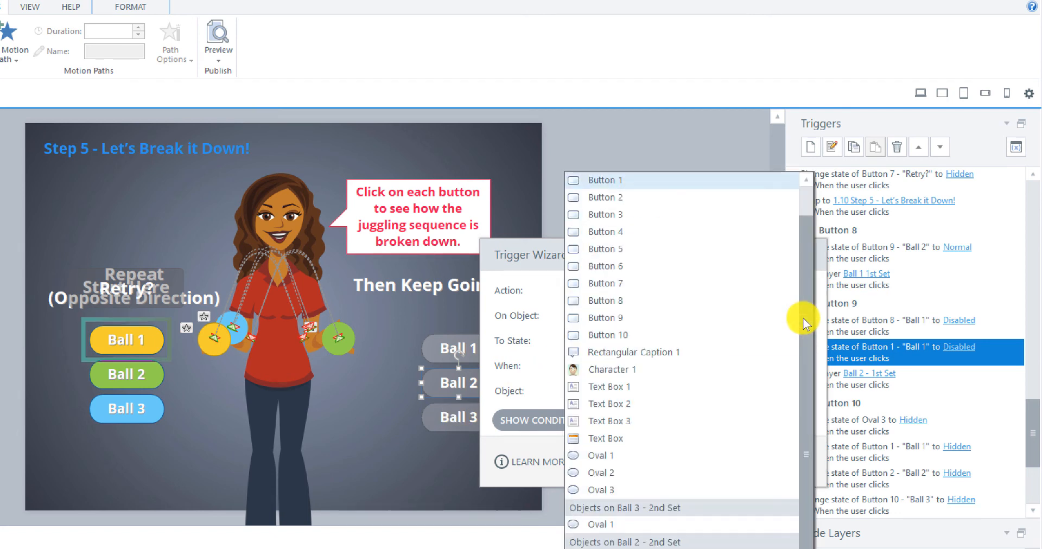
{"action": "left_click", "coordinate": [653, 337]}
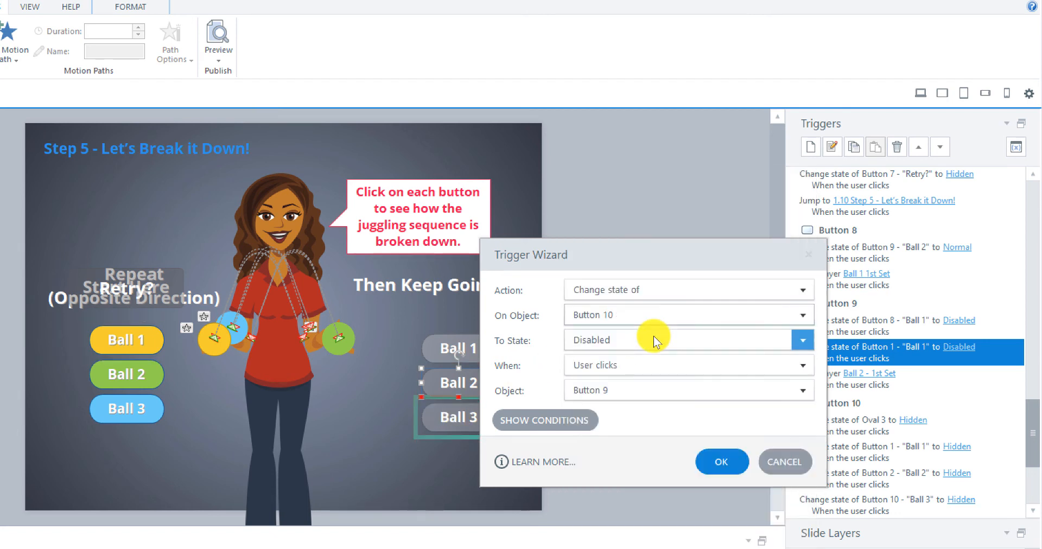
{"action": "left_click", "coordinate": [795, 341]}
{"action": "left_click", "coordinate": [627, 382]}
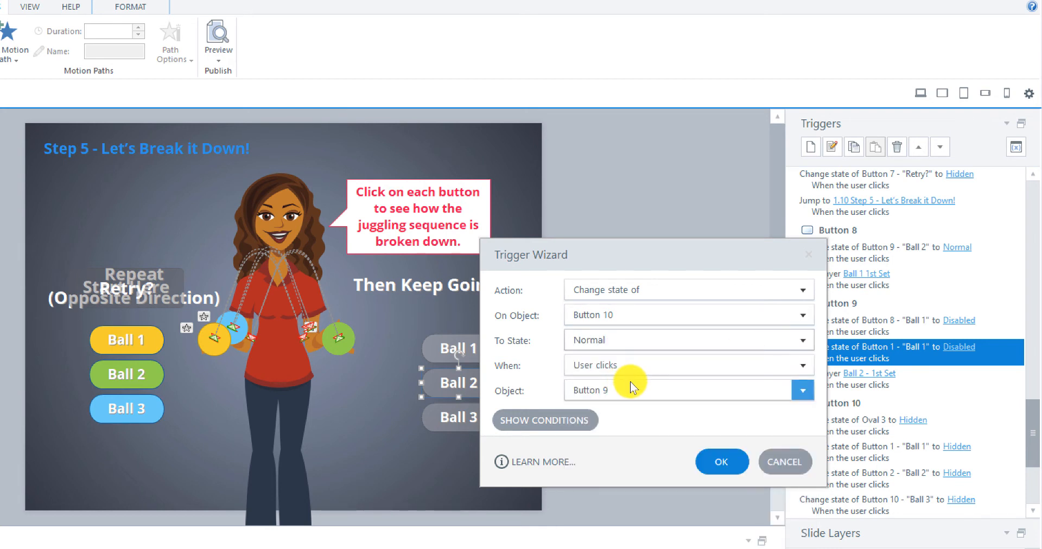
{"action": "left_click", "coordinate": [706, 462]}
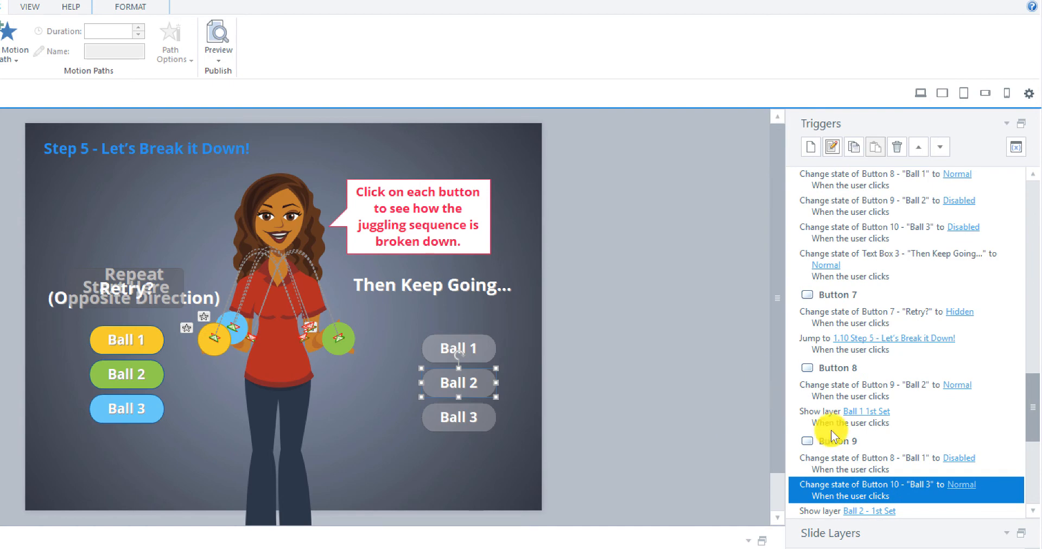
Step: Delete Button 10's trigger that hides Oval 3
{"action": "scroll", "coordinate": [831, 429], "scroll_direction": "down", "scroll_amount": 8}
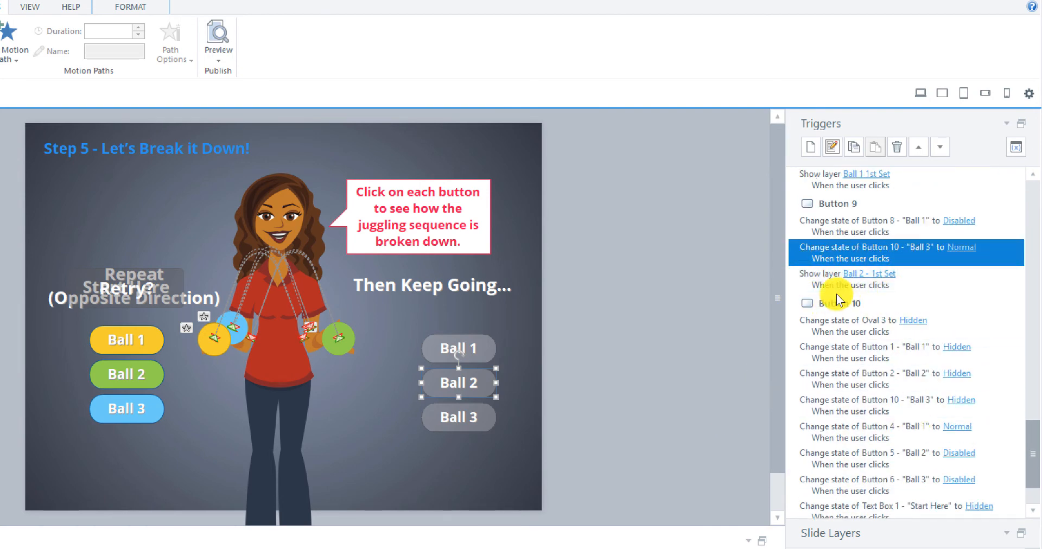
{"action": "scroll", "coordinate": [863, 326], "scroll_direction": "down", "scroll_amount": 3}
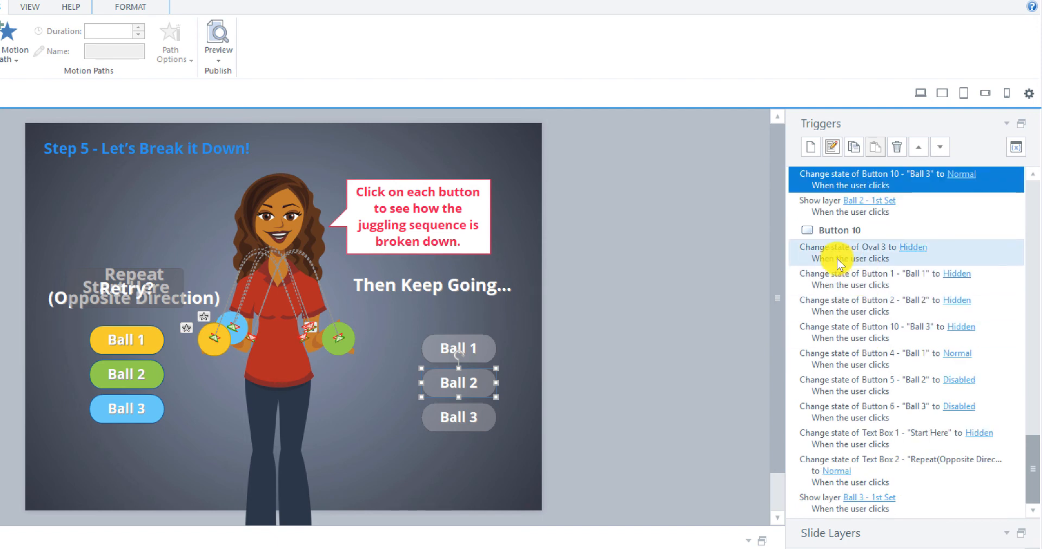
{"action": "left_click", "coordinate": [836, 258]}
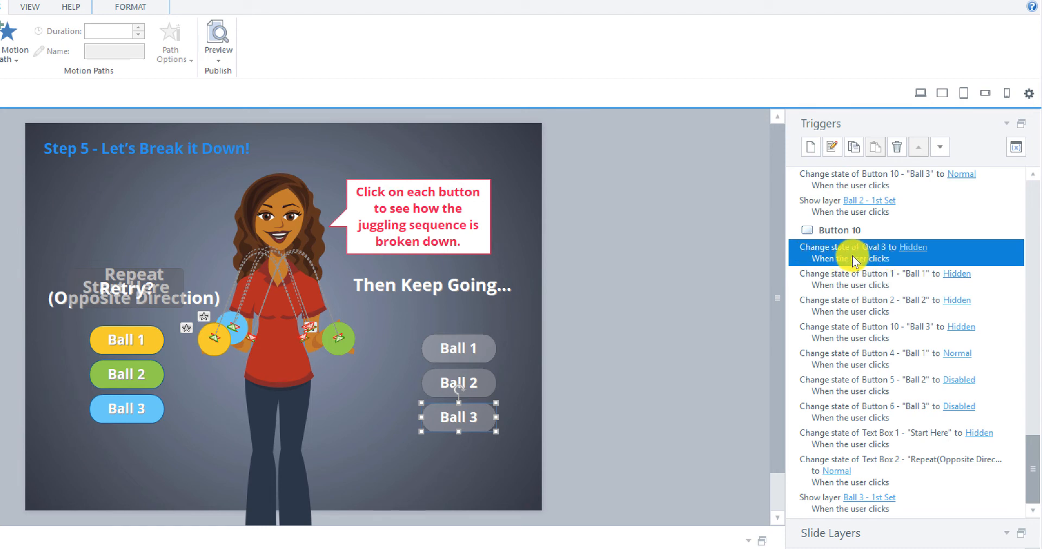
{"action": "right_click", "coordinate": [861, 254]}
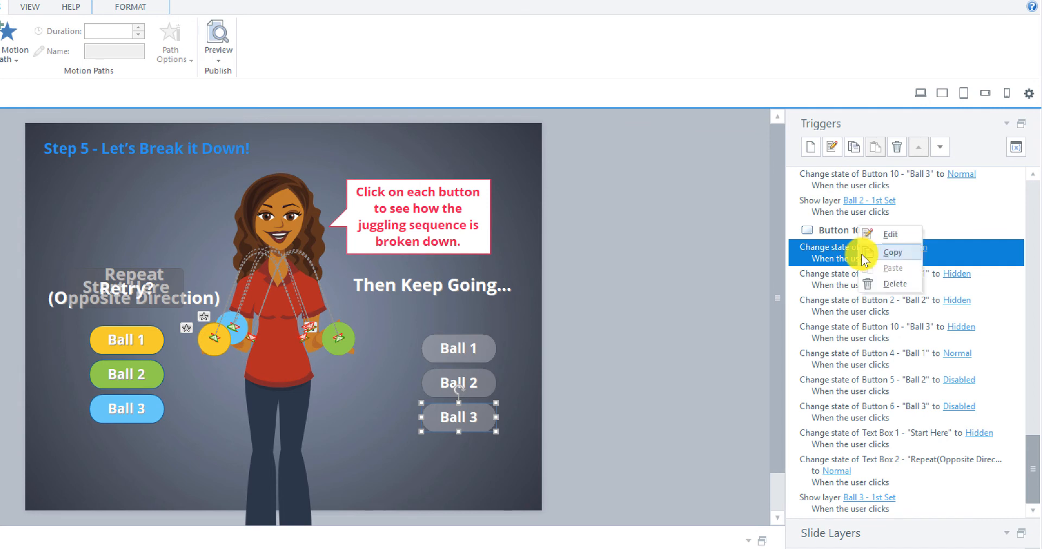
{"action": "left_click", "coordinate": [891, 283]}
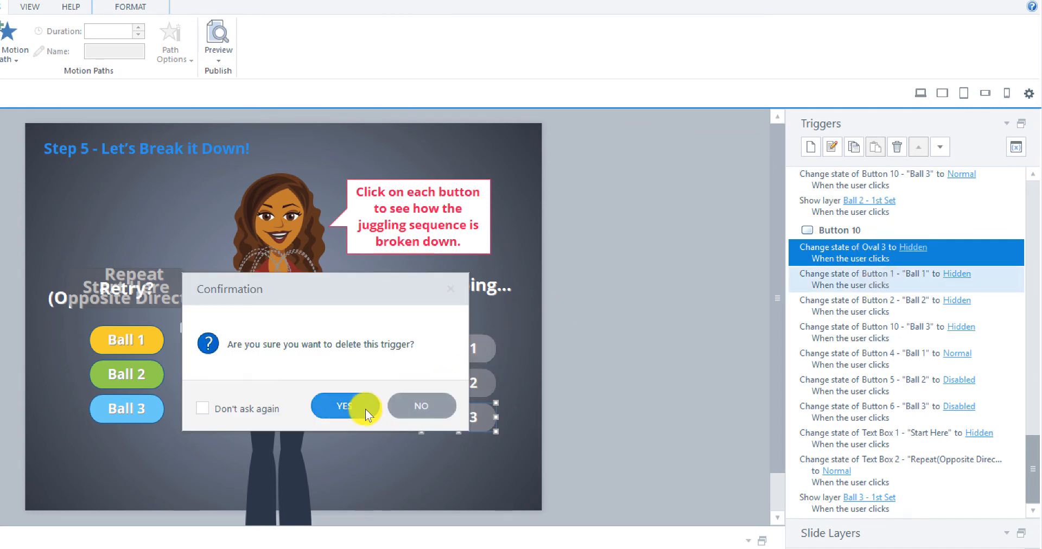
{"action": "left_click", "coordinate": [351, 408]}
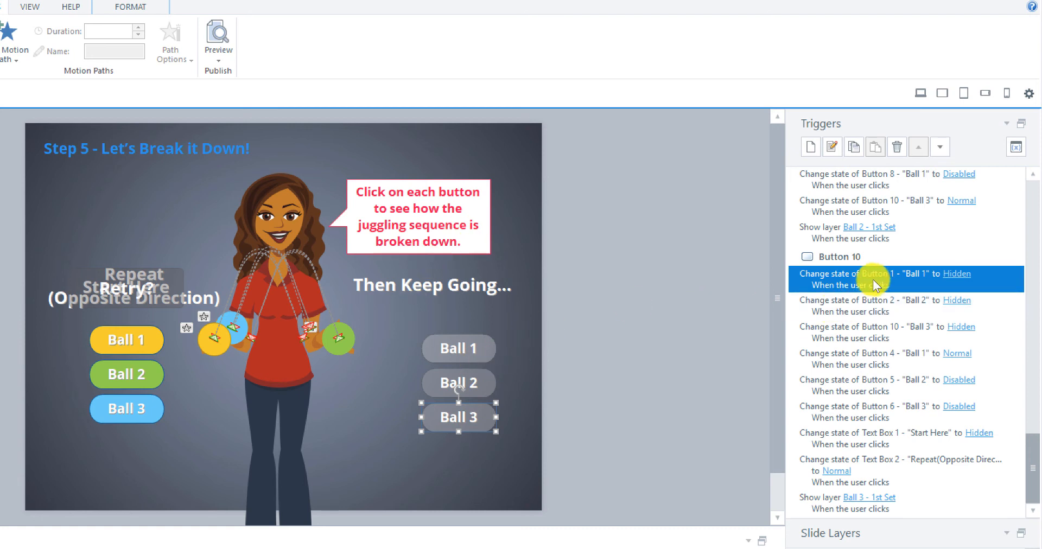
Step: Edit Button 10's first trigger so it hides Button 8 instead of Button 1
{"action": "left_click", "coordinate": [832, 147]}
{"action": "left_click_drag", "start_coordinate": [402, 256], "coordinate": [252, 245]}
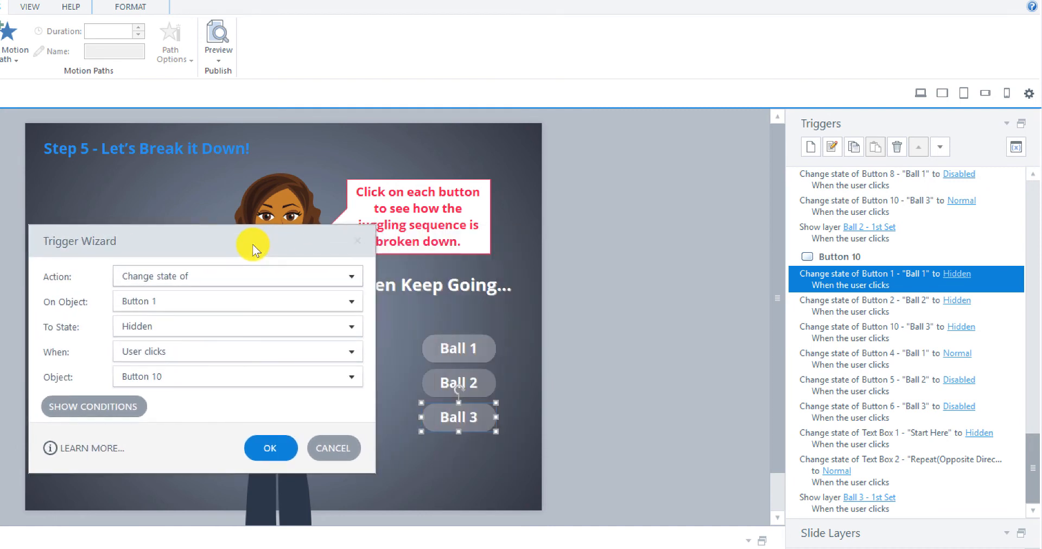
{"action": "left_click", "coordinate": [197, 308]}
{"action": "scroll", "coordinate": [197, 303], "scroll_direction": "up", "scroll_amount": 3}
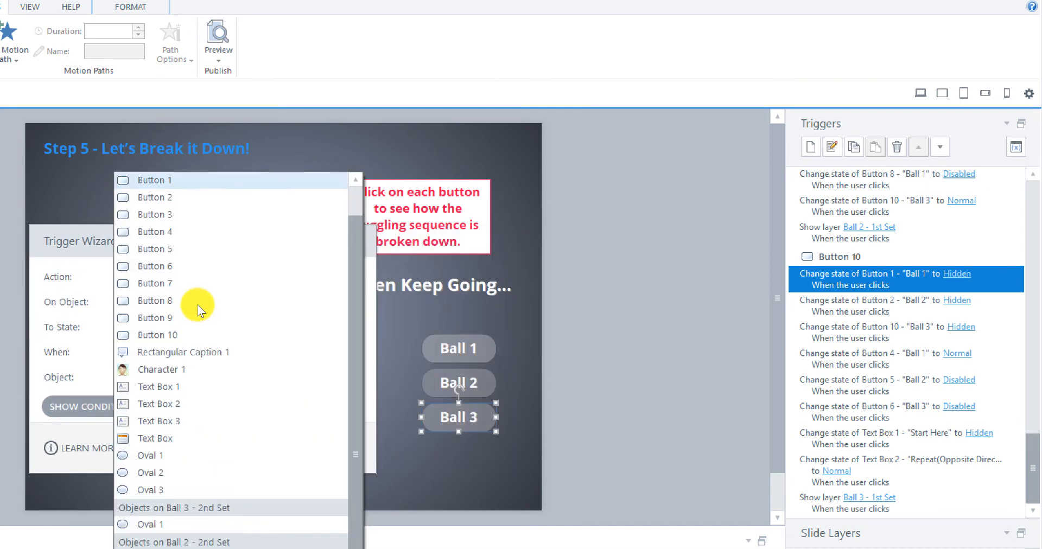
{"action": "left_click", "coordinate": [167, 301]}
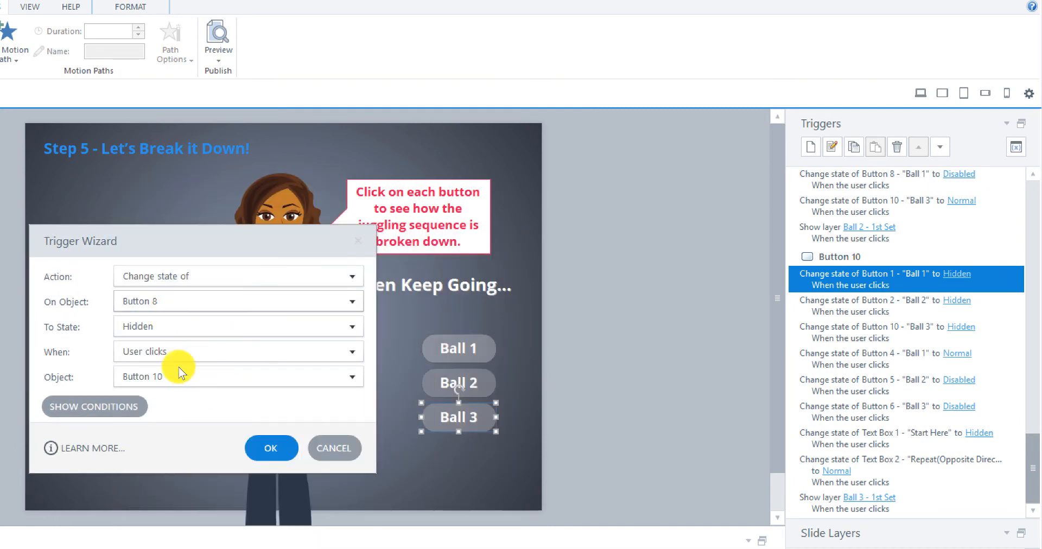
{"action": "left_click", "coordinate": [272, 445]}
Step: Edit Button 10's next trigger so it hides Button 9 instead of Button 2
{"action": "scroll", "coordinate": [854, 432], "scroll_direction": "down", "scroll_amount": 3}
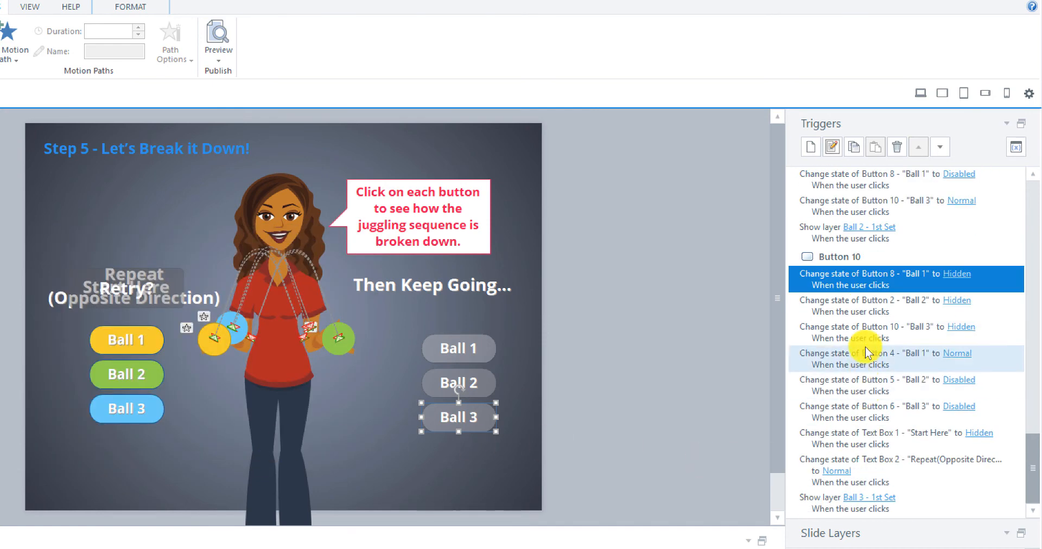
{"action": "left_click", "coordinate": [843, 299]}
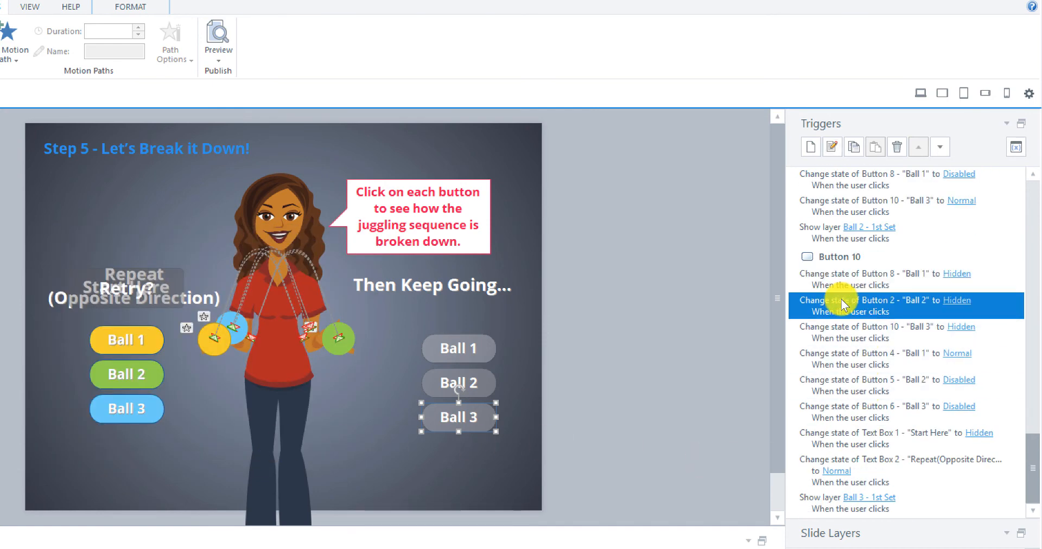
{"action": "left_click", "coordinate": [832, 145]}
{"action": "left_click_drag", "start_coordinate": [448, 239], "coordinate": [307, 241]}
{"action": "left_click", "coordinate": [158, 304]}
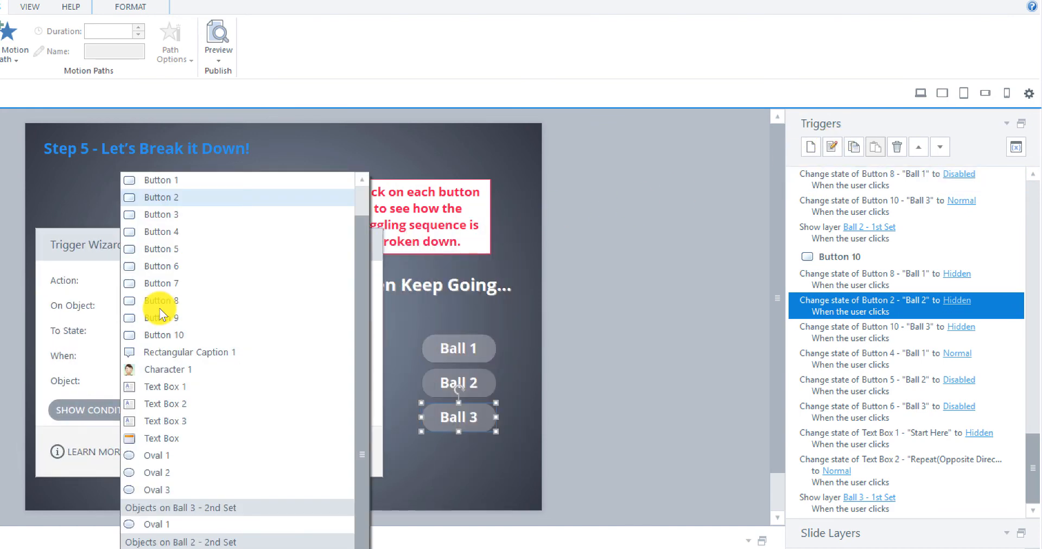
{"action": "left_click", "coordinate": [164, 317]}
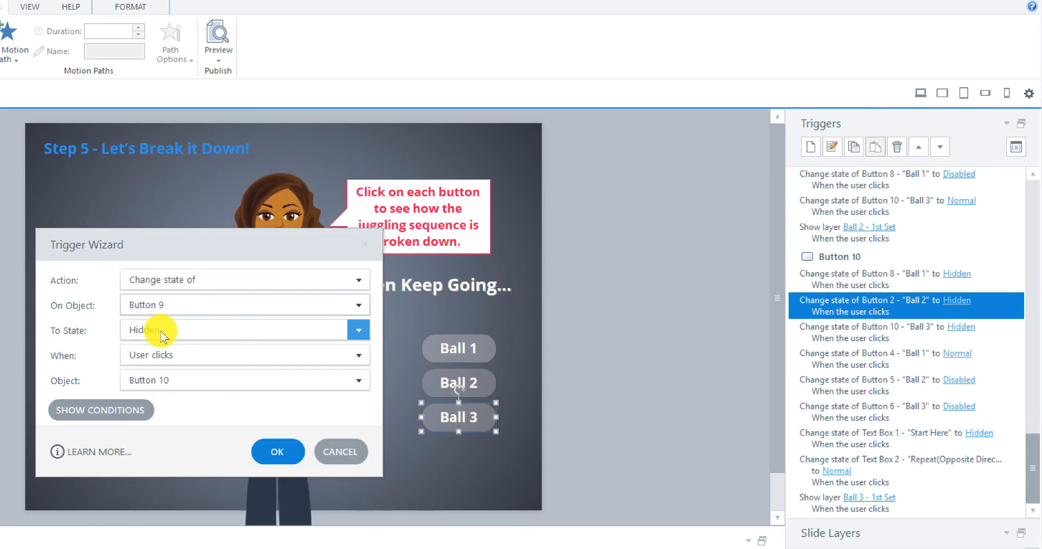
{"action": "left_click", "coordinate": [276, 453]}
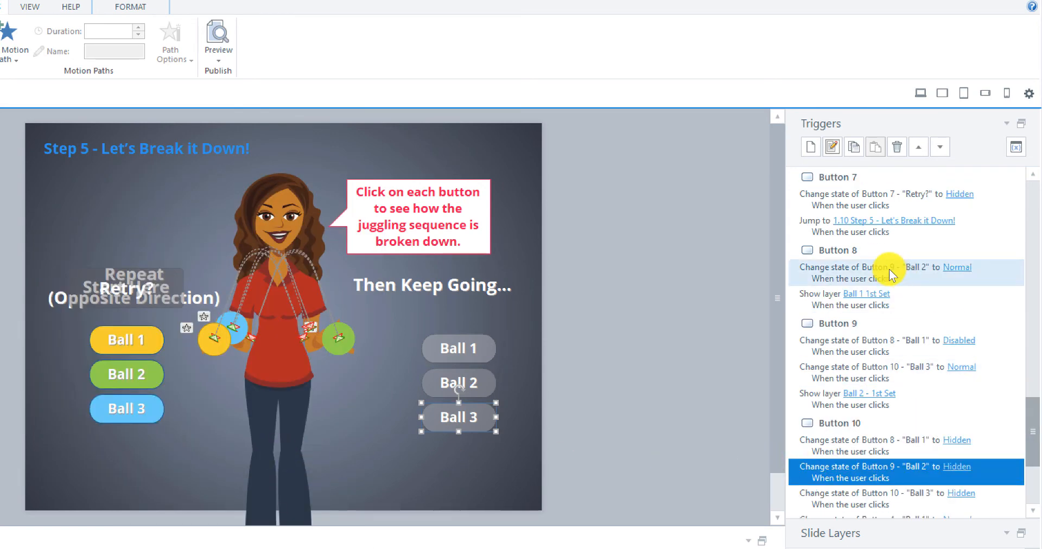
Step: Open Button 10's trigger that hides Button 10 to review its settings, then close it
{"action": "scroll", "coordinate": [891, 291], "scroll_direction": "down", "scroll_amount": 3}
{"action": "left_click", "coordinate": [861, 355]}
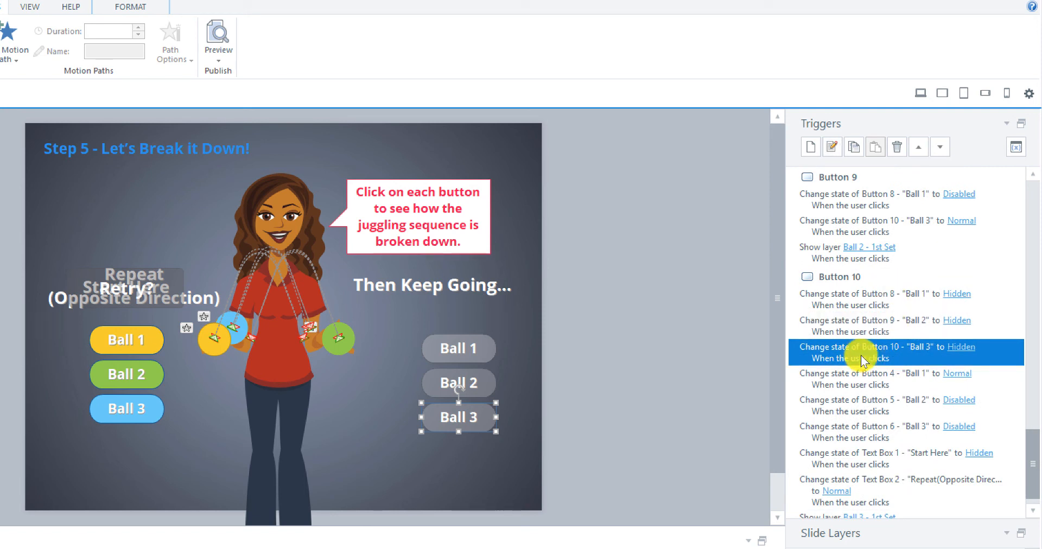
{"action": "left_click", "coordinate": [830, 146]}
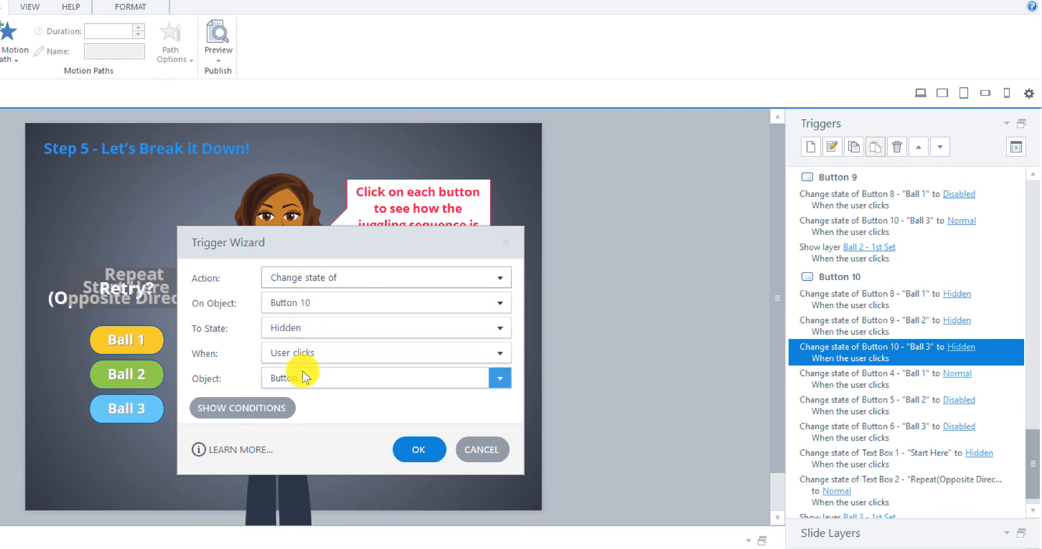
{"action": "left_click", "coordinate": [418, 451]}
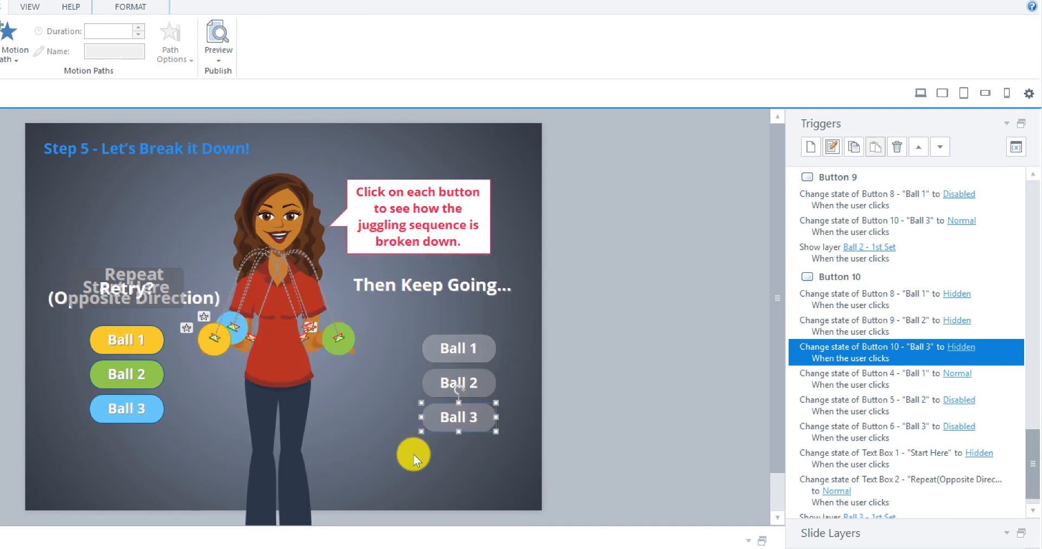
Step: Delete Button 10's trigger that changes Button 4 to Normal
{"action": "scroll", "coordinate": [888, 377], "scroll_direction": "down", "scroll_amount": 1}
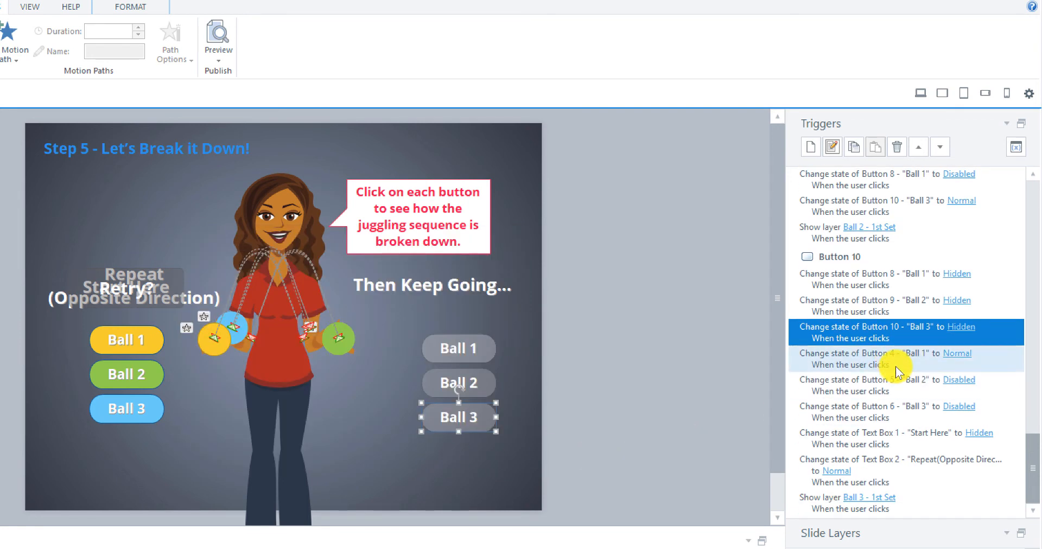
{"action": "left_click", "coordinate": [899, 361]}
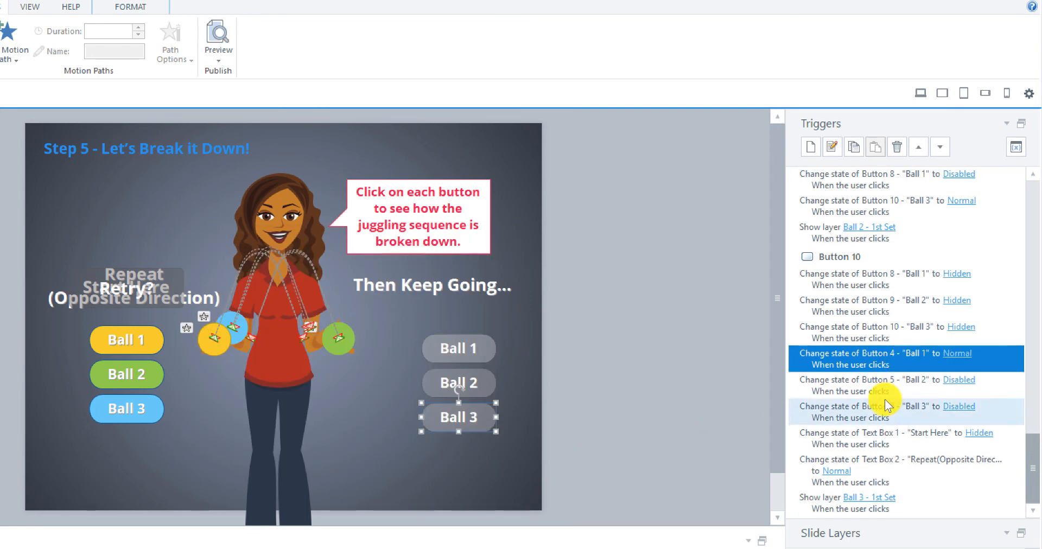
{"action": "right_click", "coordinate": [879, 361]}
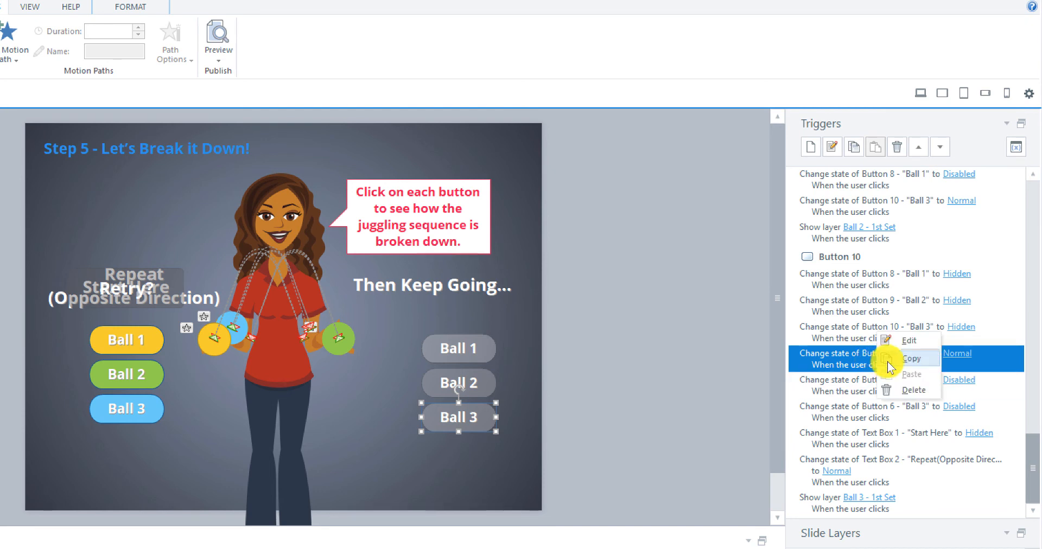
{"action": "left_click", "coordinate": [914, 392]}
{"action": "left_click", "coordinate": [362, 406]}
Step: Delete Button 10's trigger that disables Button 5
{"action": "left_click", "coordinate": [831, 353]}
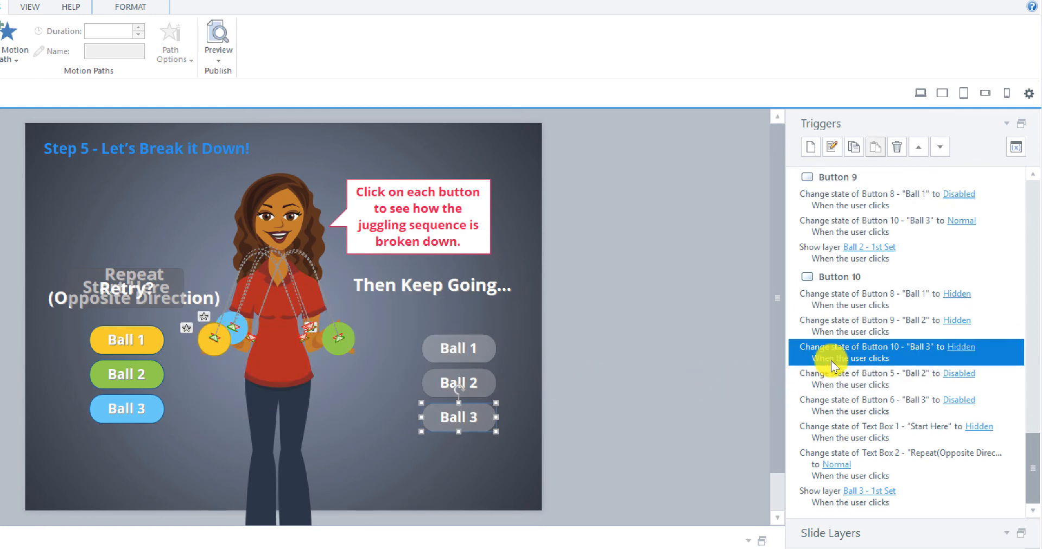
{"action": "left_click", "coordinate": [851, 383]}
{"action": "right_click", "coordinate": [852, 382]}
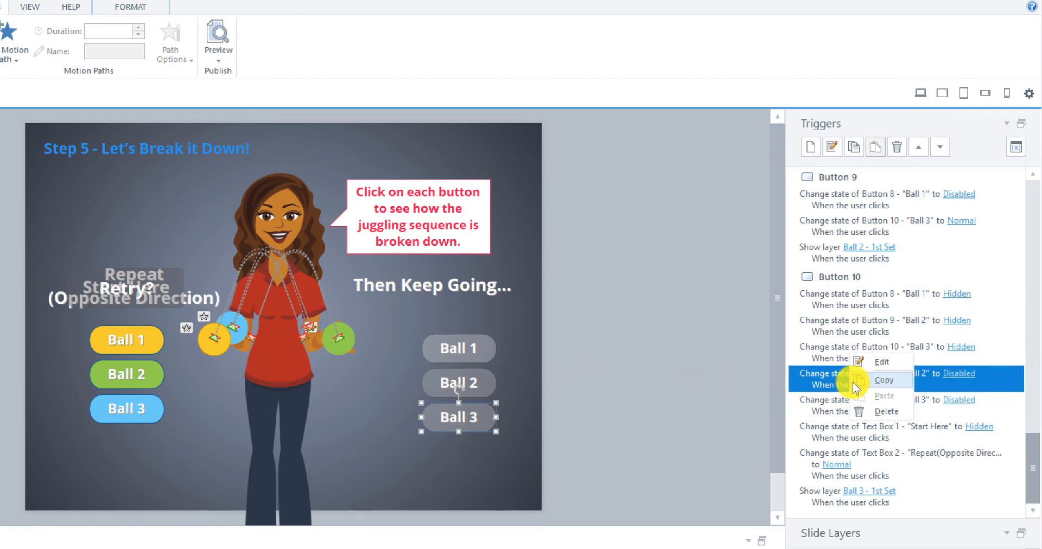
{"action": "left_click", "coordinate": [874, 410]}
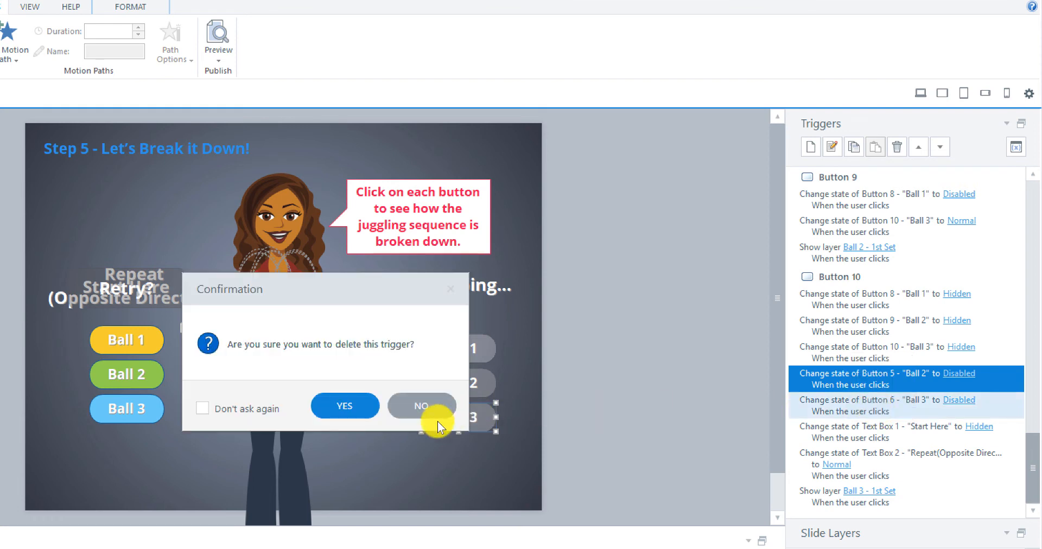
{"action": "left_click", "coordinate": [360, 399]}
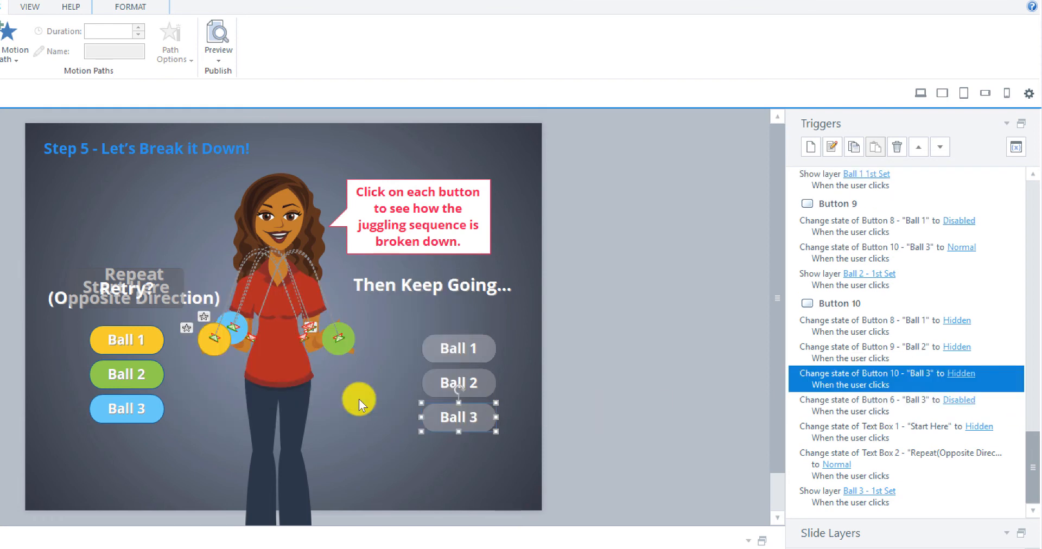
Step: Delete Button 10's trigger that disables Button 6
{"action": "left_click", "coordinate": [868, 400]}
{"action": "right_click", "coordinate": [864, 401]}
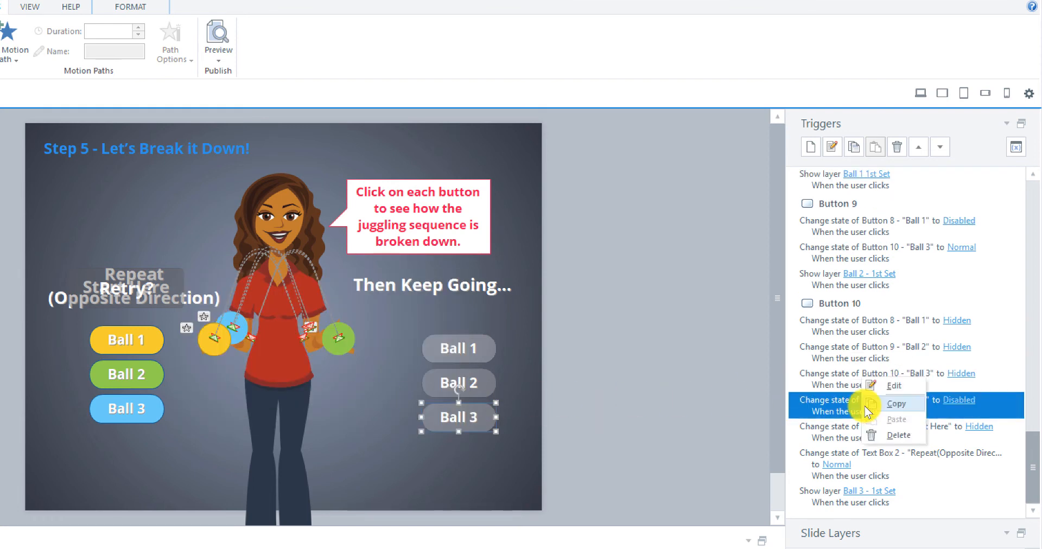
{"action": "left_click", "coordinate": [887, 437]}
{"action": "left_click", "coordinate": [347, 407]}
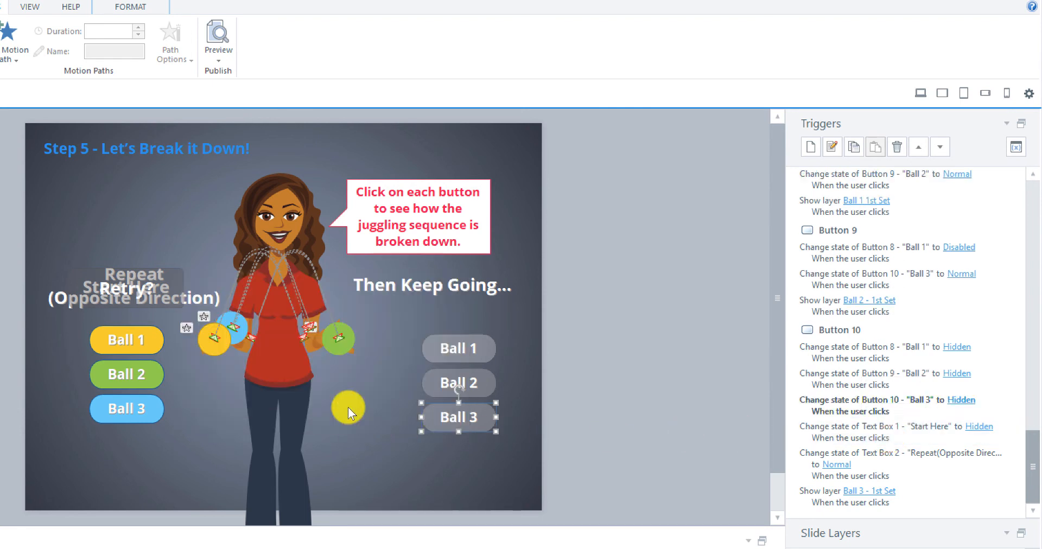
Step: Change Button 10's trigger that hides Text Box 1 so it hides Text Box 3 'Then Keep Going...' instead
{"action": "left_click", "coordinate": [142, 332]}
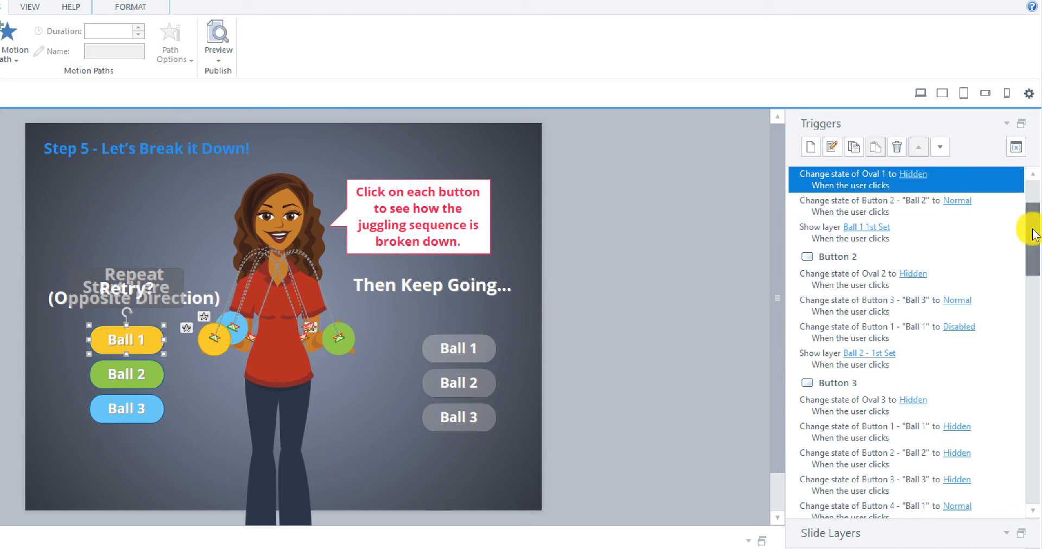
{"action": "scroll", "coordinate": [1033, 235], "scroll_direction": "up", "scroll_amount": 3}
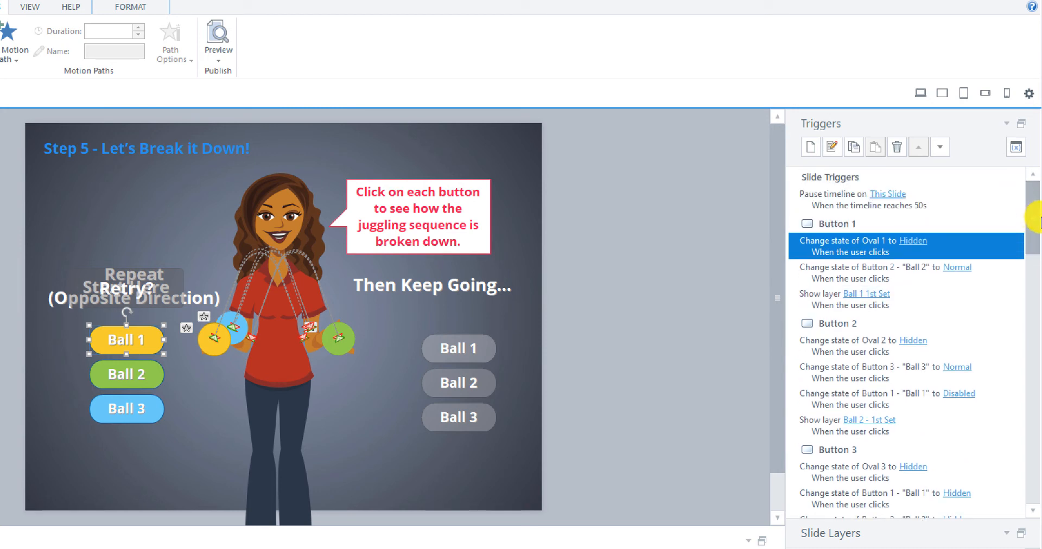
{"action": "left_click_drag", "start_coordinate": [1040, 220], "coordinate": [1007, 463]}
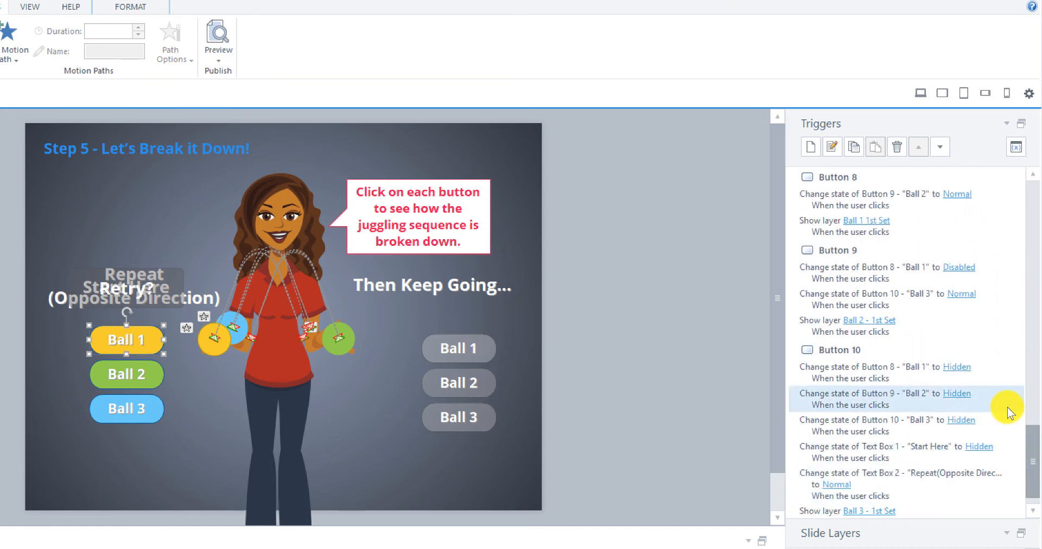
{"action": "scroll", "coordinate": [1008, 413], "scroll_direction": "down", "scroll_amount": 1}
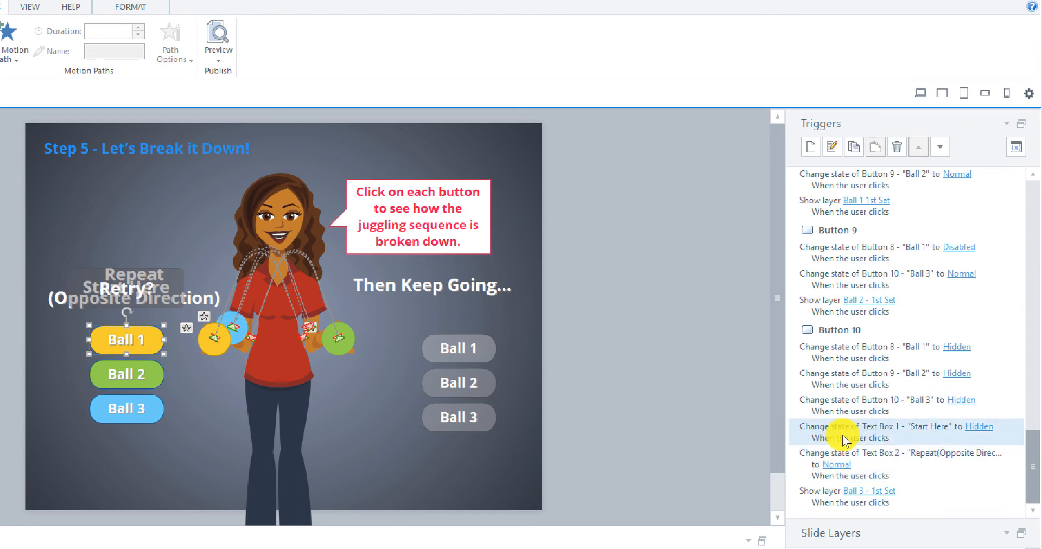
{"action": "left_click", "coordinate": [865, 435]}
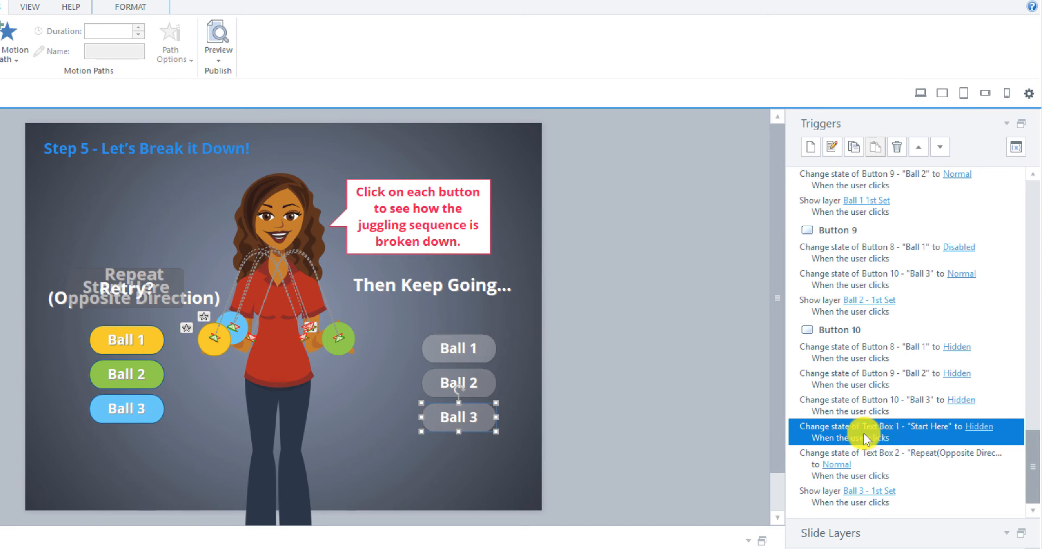
{"action": "left_click", "coordinate": [835, 146]}
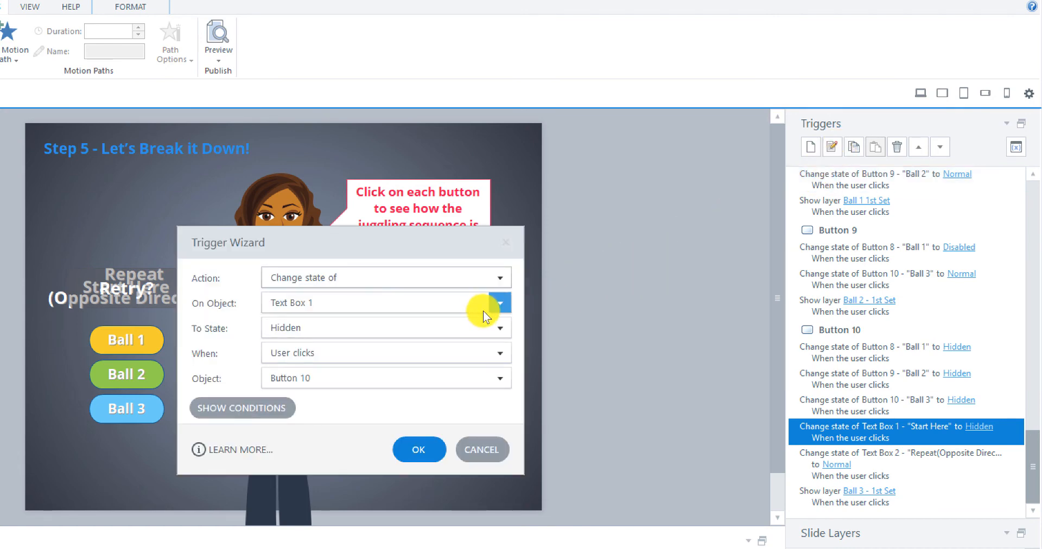
{"action": "left_click", "coordinate": [496, 301]}
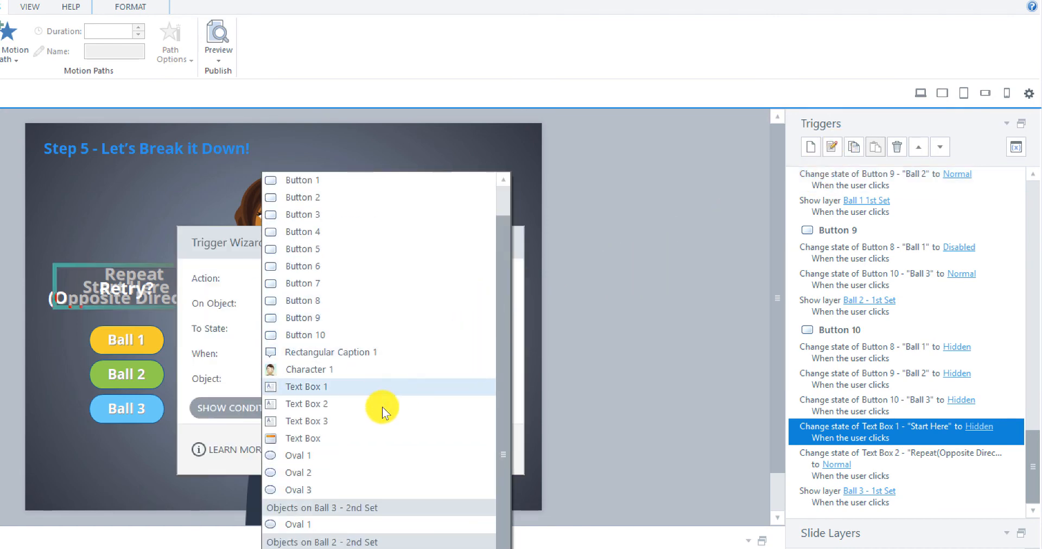
{"action": "left_click", "coordinate": [366, 421]}
{"action": "left_click_drag", "start_coordinate": [357, 252], "coordinate": [168, 251]}
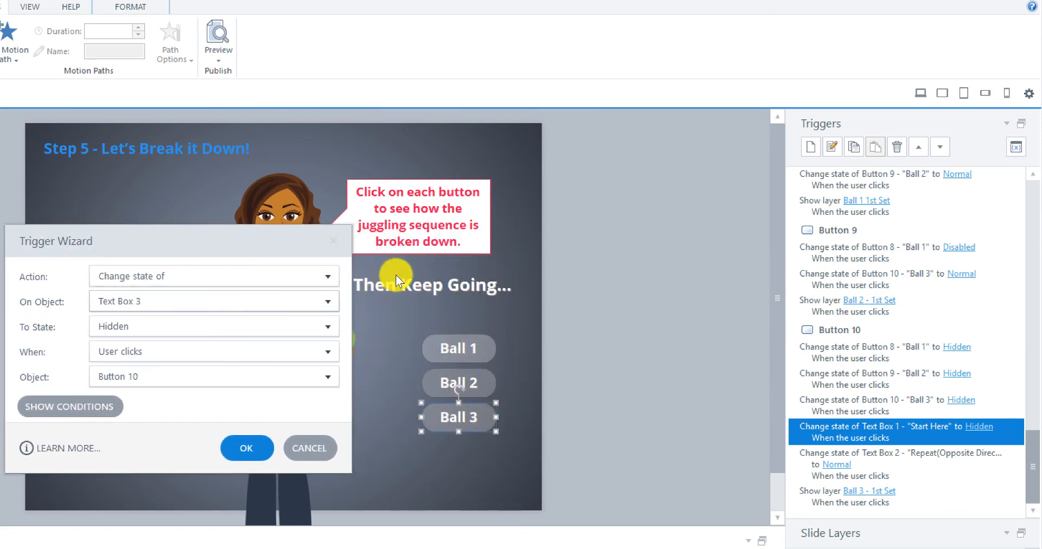
{"action": "left_click", "coordinate": [328, 303]}
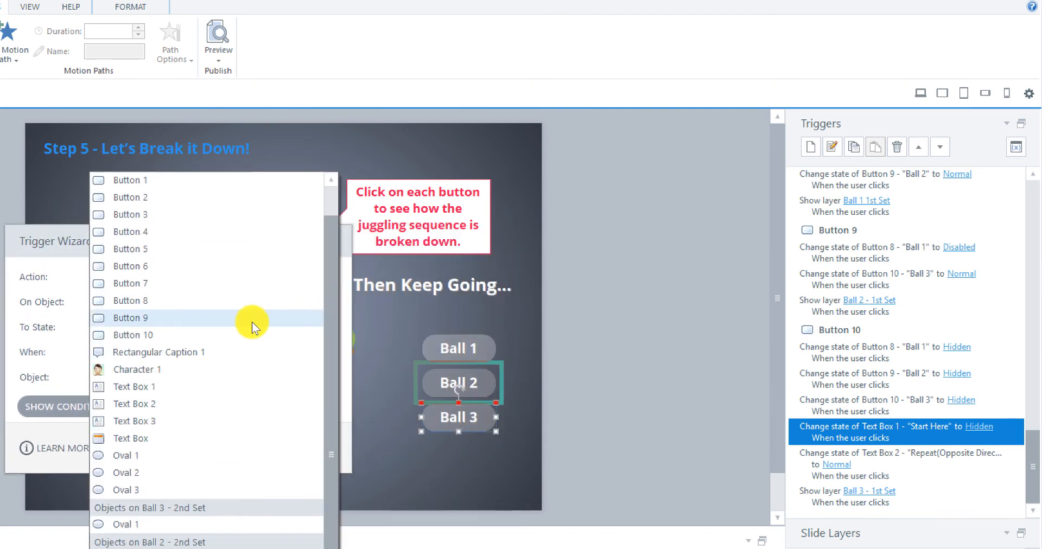
{"action": "left_click", "coordinate": [168, 420]}
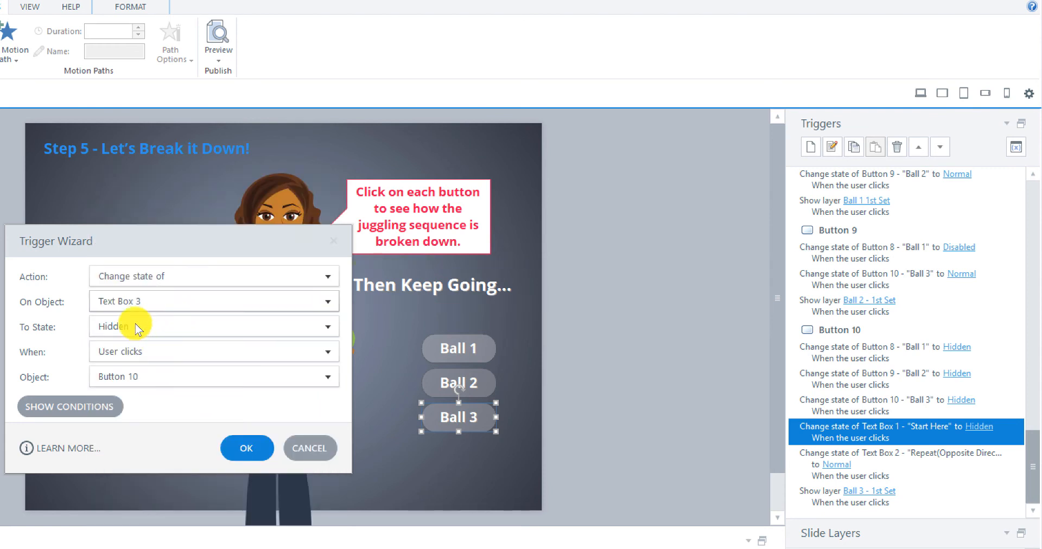
{"action": "left_click", "coordinate": [238, 447]}
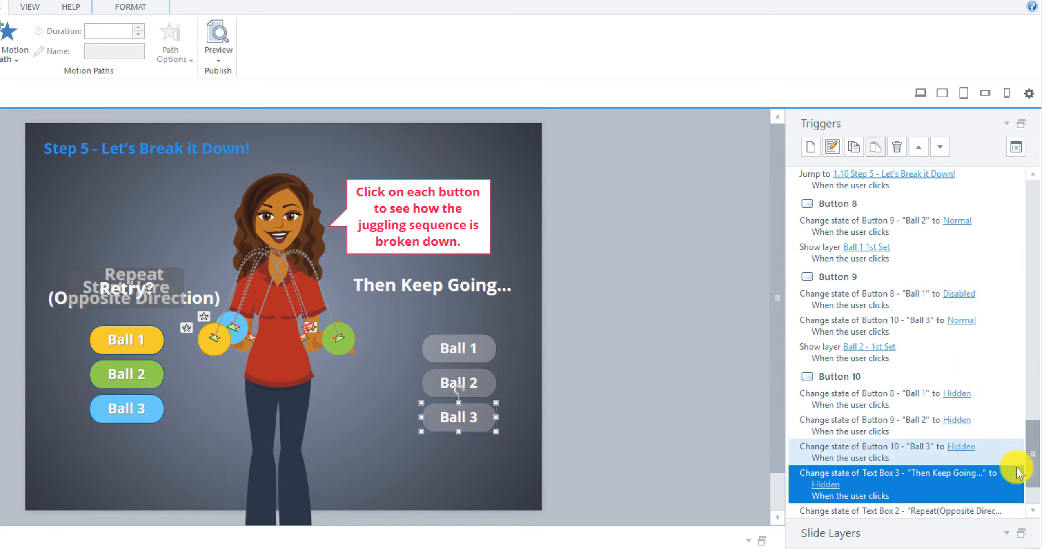
Step: Delete Button 10's trigger that changes Text Box 2 'Repeat(Opposite Direction)' to Normal
{"action": "left_click_drag", "start_coordinate": [1031, 456], "coordinate": [1031, 482]}
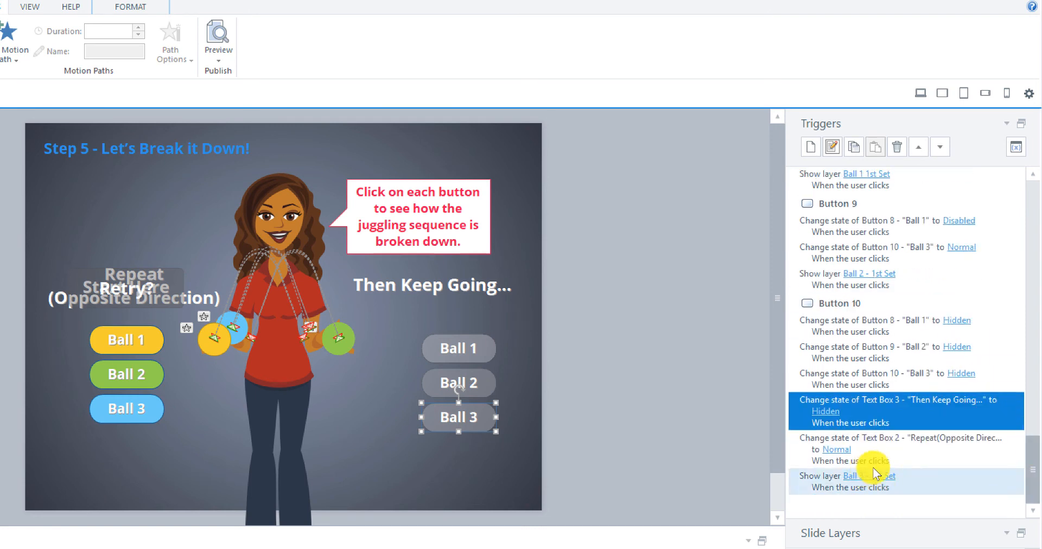
{"action": "left_click", "coordinate": [821, 450]}
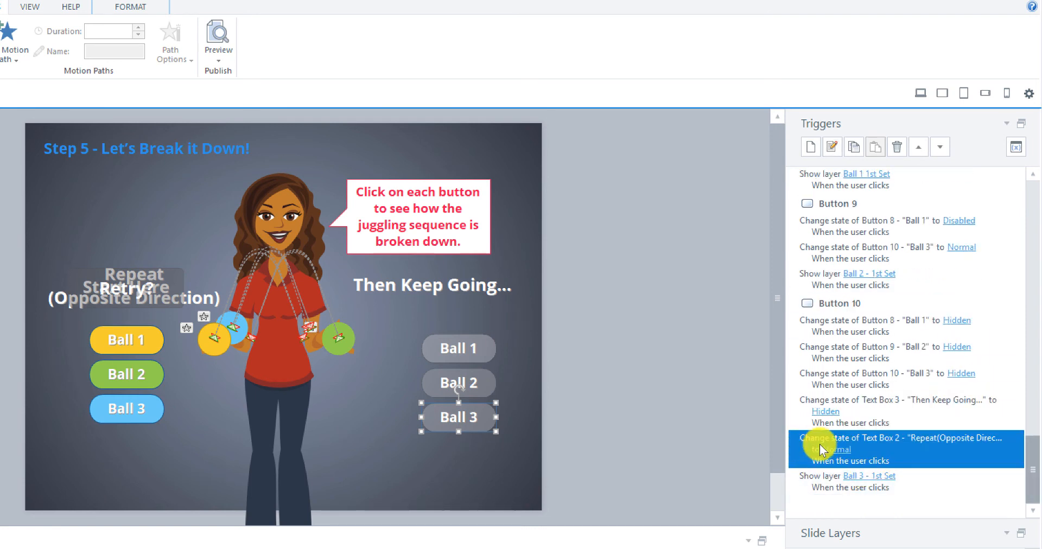
{"action": "right_click", "coordinate": [874, 453]}
{"action": "left_click", "coordinate": [908, 481]}
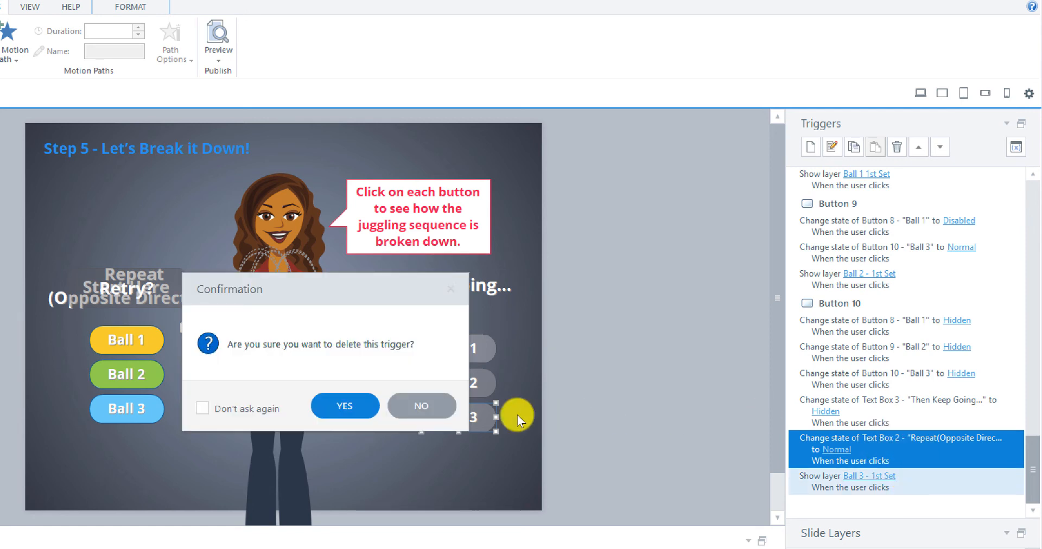
{"action": "left_click", "coordinate": [340, 405]}
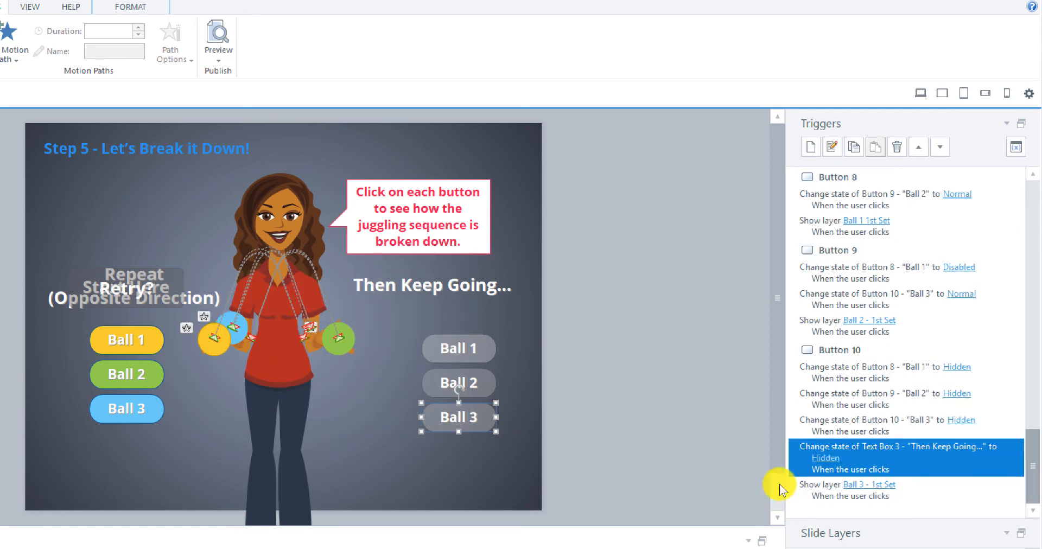
Step: Reassign the trigger that changes Button 7 'Retry?' to Normal from Button 6 to Button 10
{"action": "left_click", "coordinate": [822, 490]}
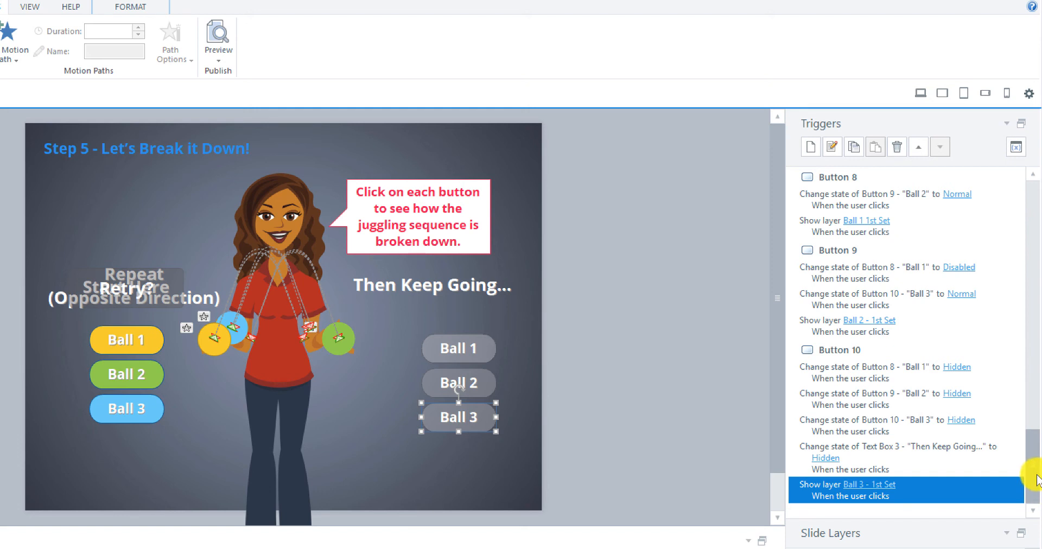
{"action": "left_click_drag", "start_coordinate": [1036, 481], "coordinate": [1035, 450]}
{"action": "left_click_drag", "start_coordinate": [1034, 441], "coordinate": [1034, 387]}
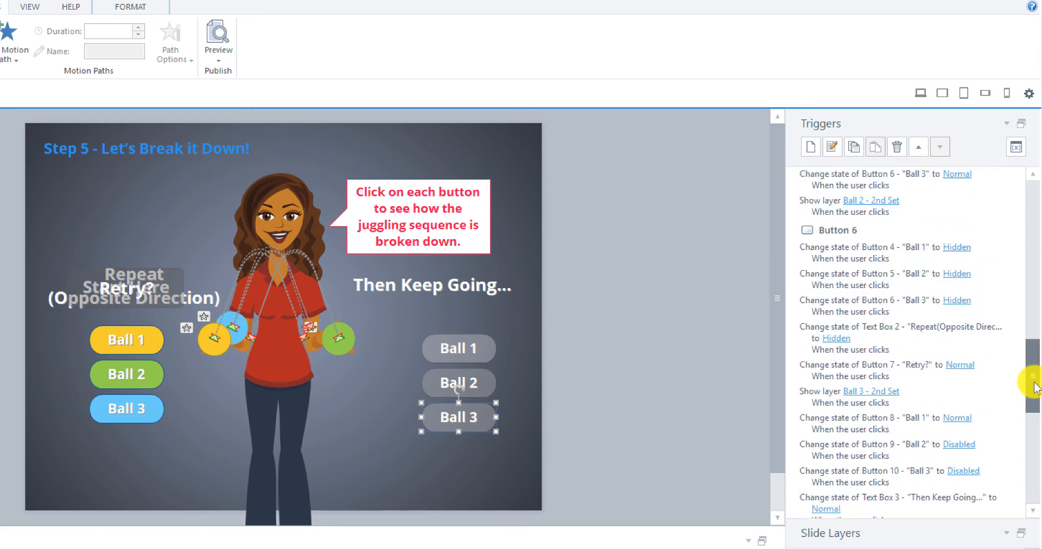
{"action": "scroll", "coordinate": [968, 347], "scroll_direction": "down", "scroll_amount": 3}
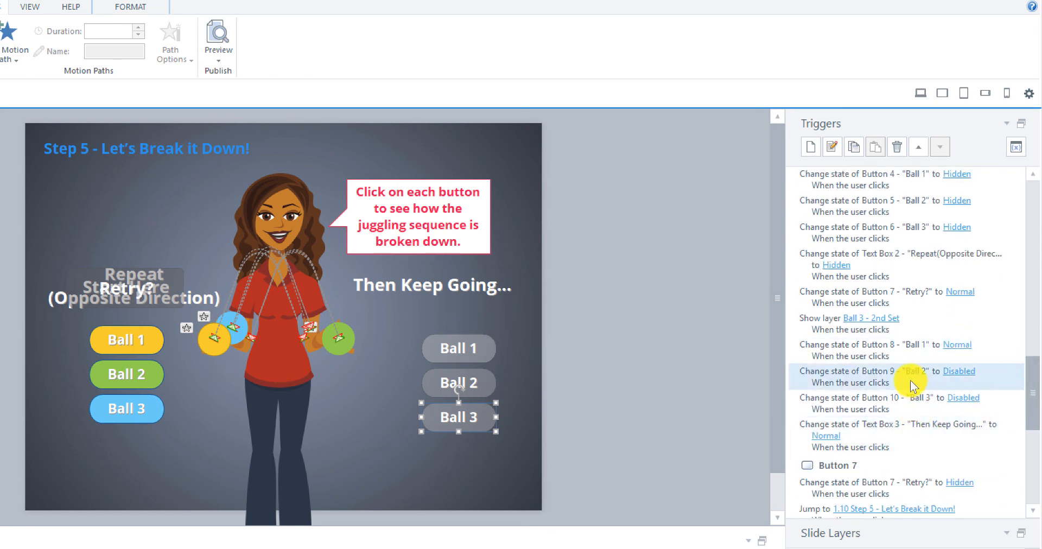
{"action": "left_click", "coordinate": [850, 295]}
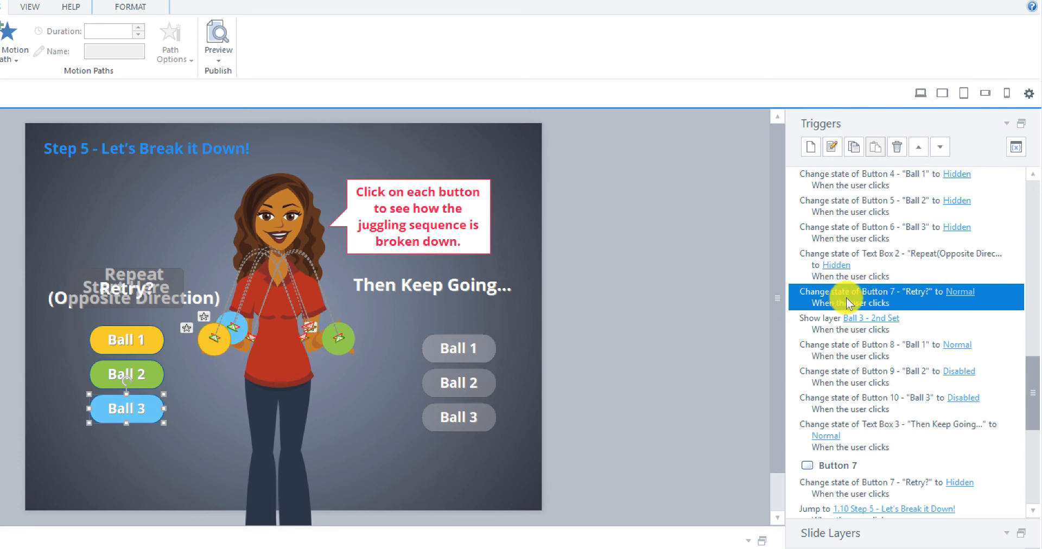
{"action": "scroll", "coordinate": [852, 300], "scroll_direction": "up", "scroll_amount": 3}
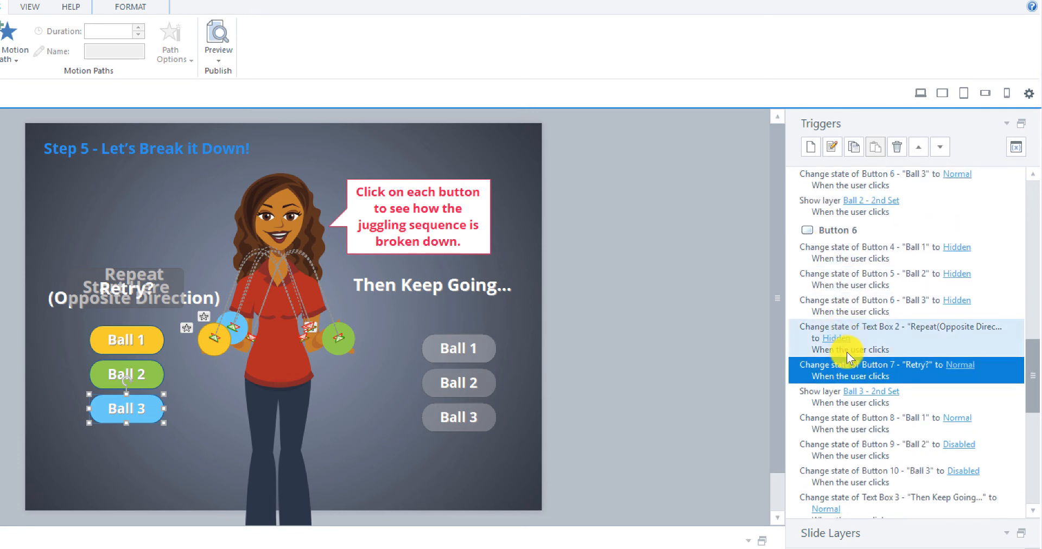
{"action": "left_click", "coordinate": [831, 146]}
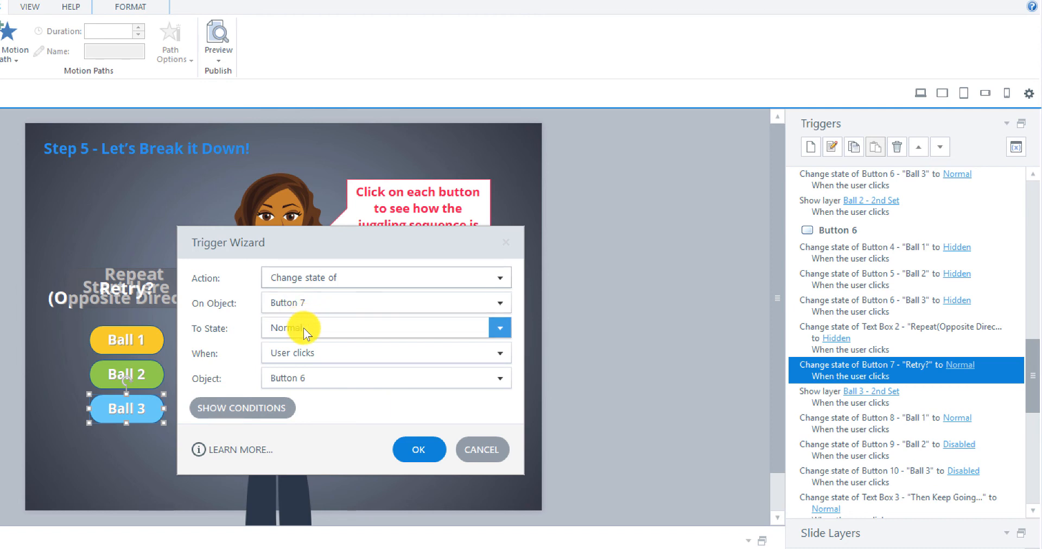
{"action": "left_click", "coordinate": [496, 387]}
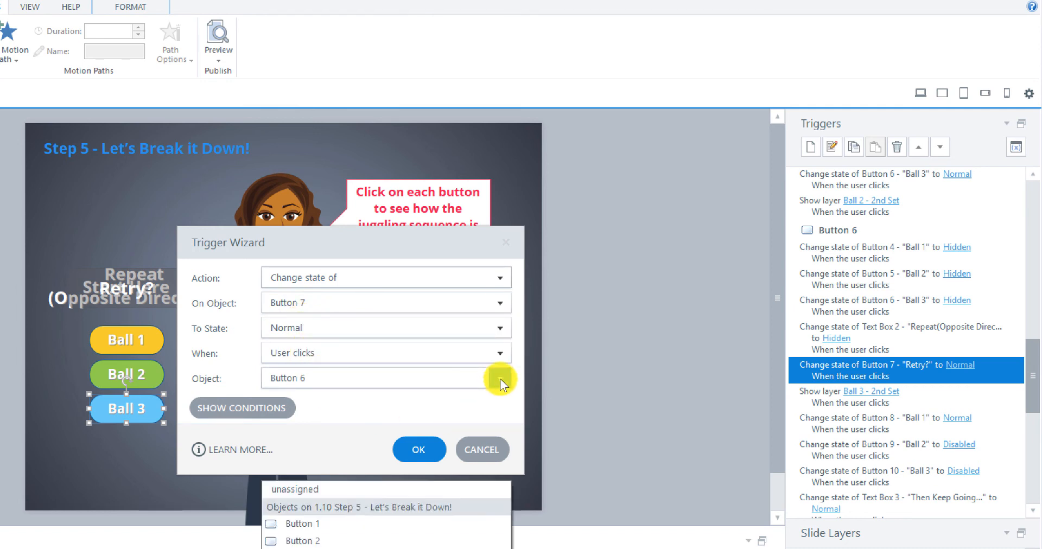
{"action": "left_click", "coordinate": [422, 421]}
{"action": "left_click", "coordinate": [421, 444]}
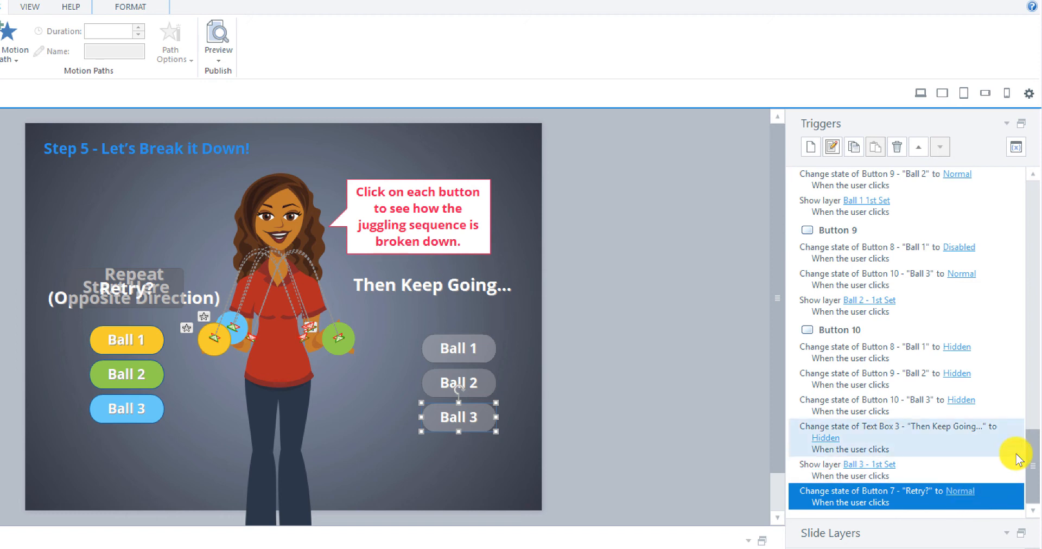
Step: Select Button 7's trigger that changes the 'Retry?' button to Hidden
{"action": "left_click_drag", "start_coordinate": [1034, 459], "coordinate": [1031, 403]}
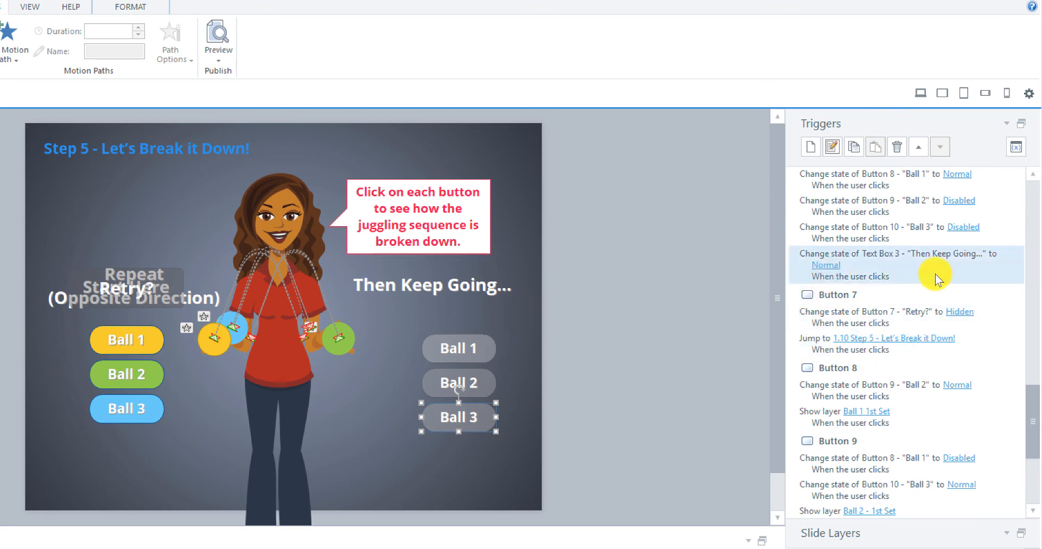
{"action": "left_click", "coordinate": [825, 312]}
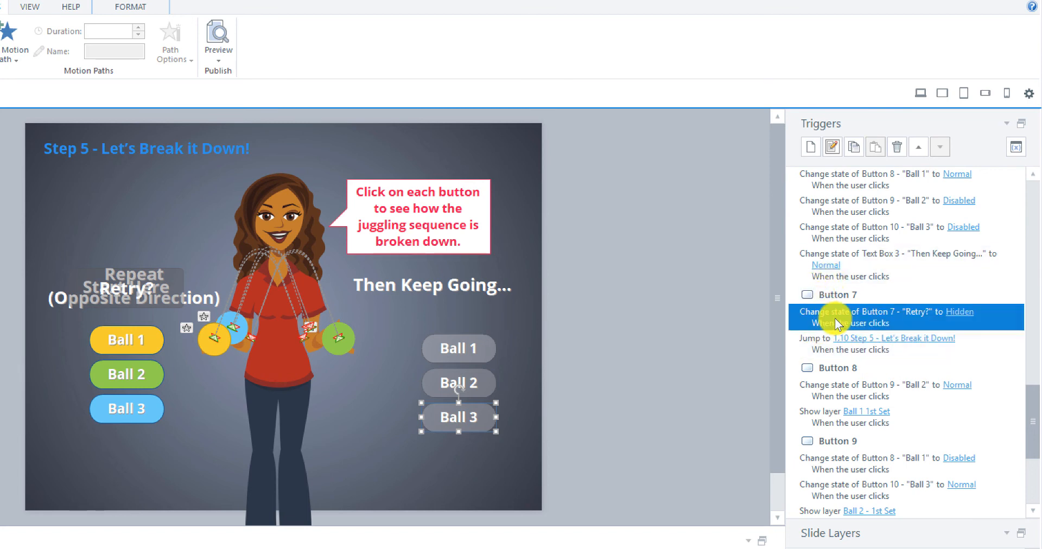